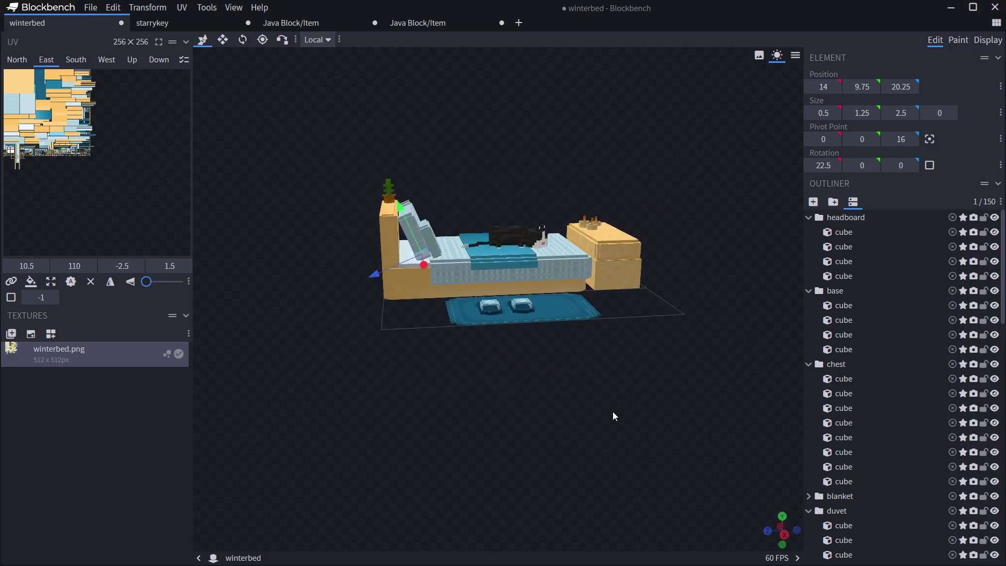
# Step: Look over the winter bed model, and play the texture animation of the flame model
pyautogui.moveTo(613, 411); pyautogui.dragTo(651, 433)
pyautogui.scroll(5, 577, 393)
pyautogui.moveTo(358, 335); pyautogui.dragTo(219, 191)
pyautogui.click(167, 24)
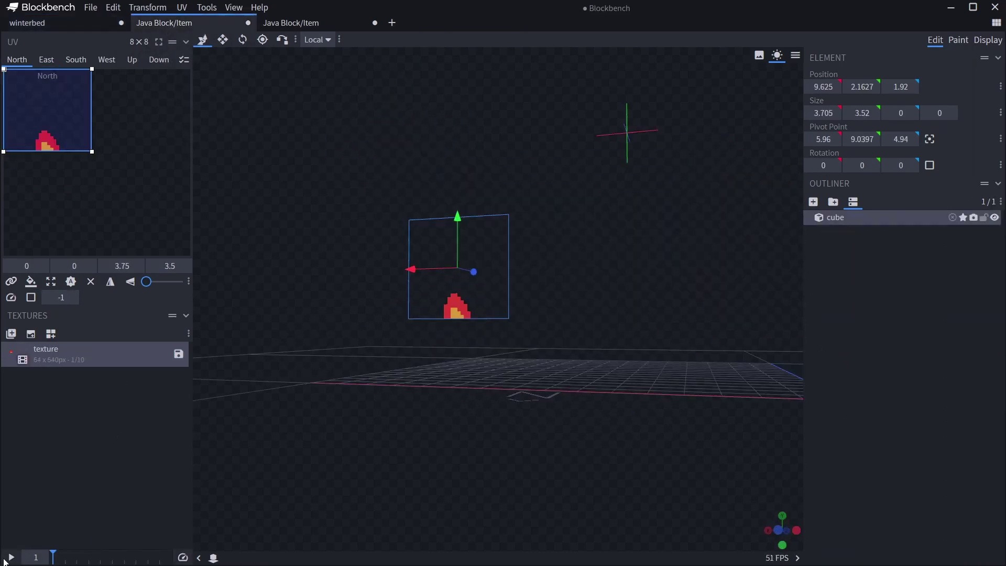
pyautogui.click(11, 557)
pyautogui.moveTo(328, 405); pyautogui.dragTo(398, 433)
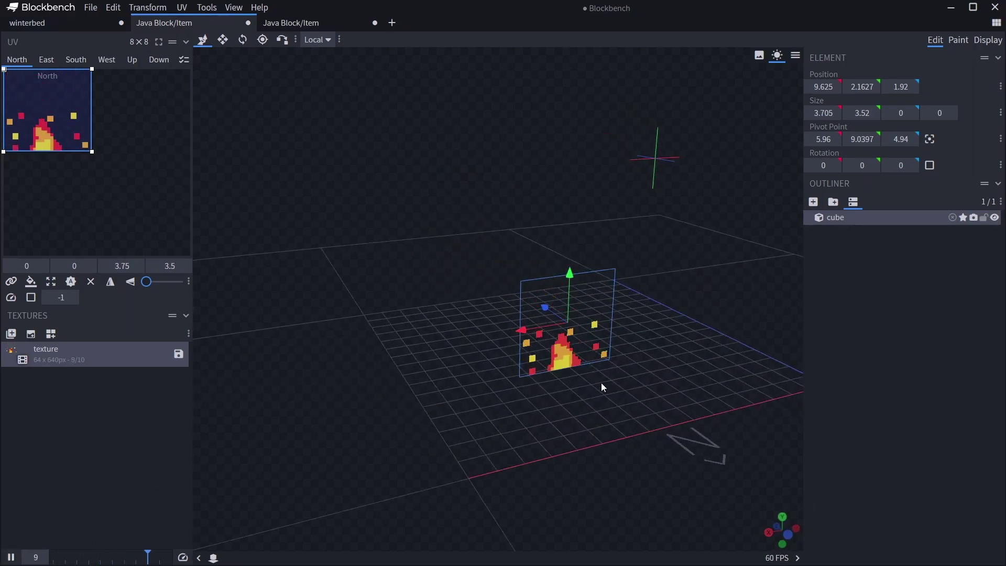
# Step: View the strawberry model from different angles
pyautogui.click(272, 22)
pyautogui.moveTo(281, 187); pyautogui.dragTo(345, 204)
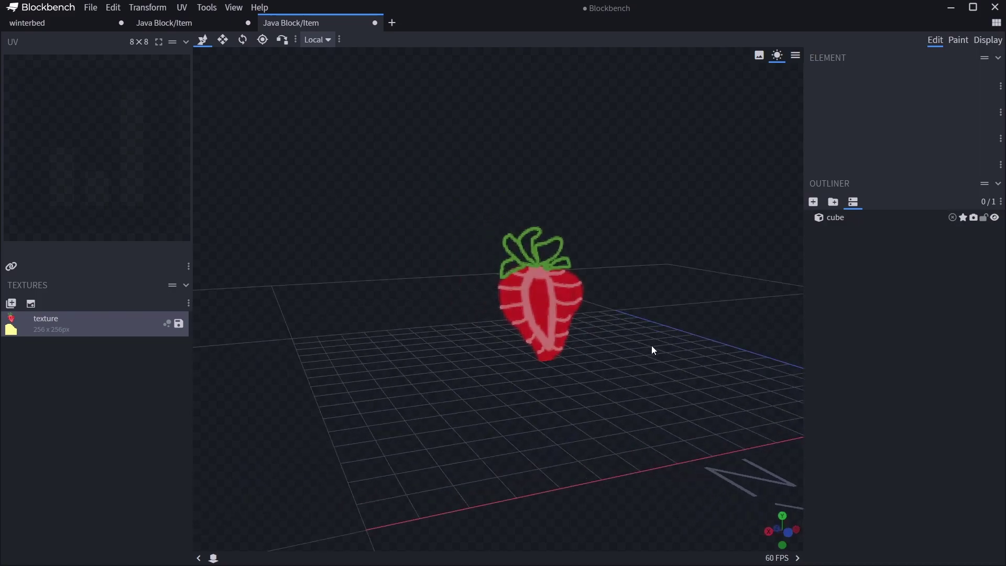
pyautogui.moveTo(655, 349); pyautogui.dragTo(608, 393)
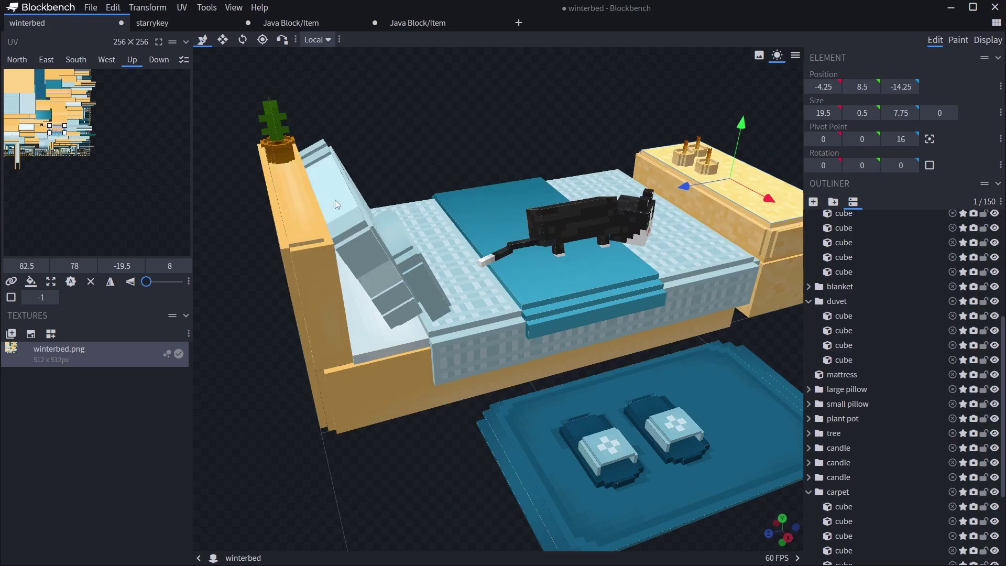
# Step: Examine the edges of the winter bed's headboard, base and carpet up close for texture bleeding
pyautogui.moveTo(419, 152); pyautogui.dragTo(386, 144)
pyautogui.moveTo(414, 519); pyautogui.dragTo(517, 424, button='right')
pyautogui.moveTo(516, 425); pyautogui.dragTo(554, 437)
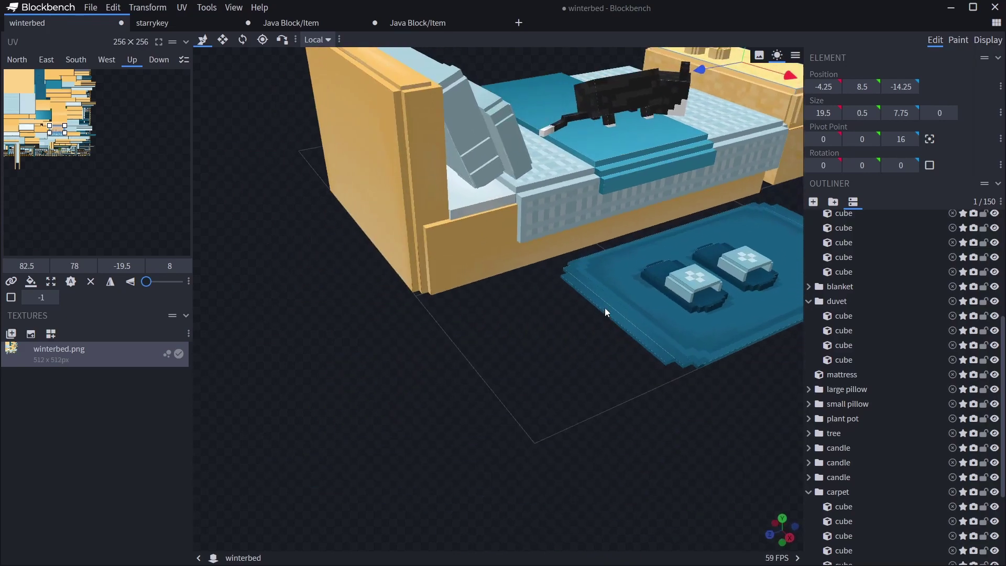
pyautogui.moveTo(598, 367); pyautogui.dragTo(580, 369)
pyautogui.scroll(3, 524, 366)
pyautogui.moveTo(525, 366); pyautogui.dragTo(471, 412, button='right')
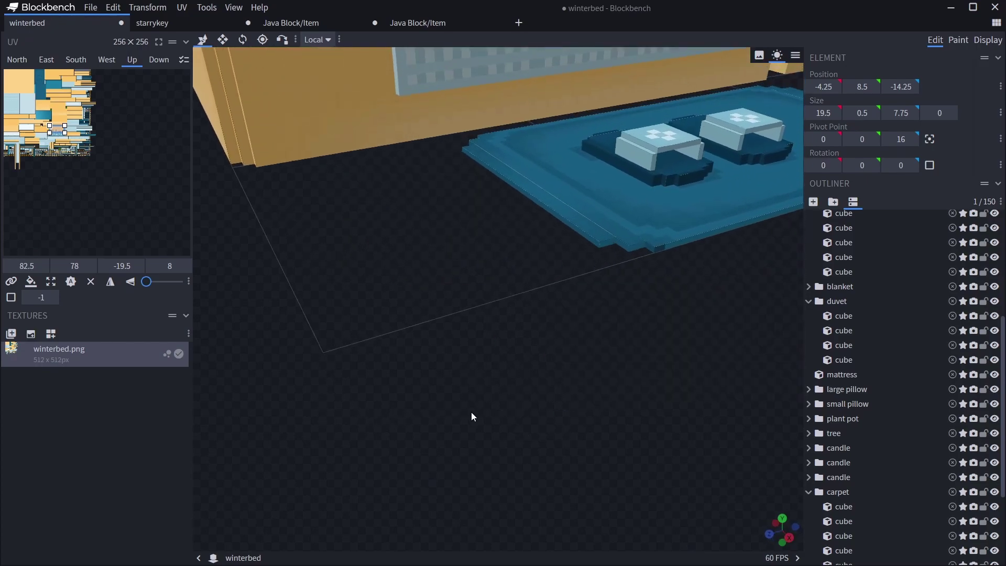
pyautogui.moveTo(472, 413); pyautogui.dragTo(474, 425)
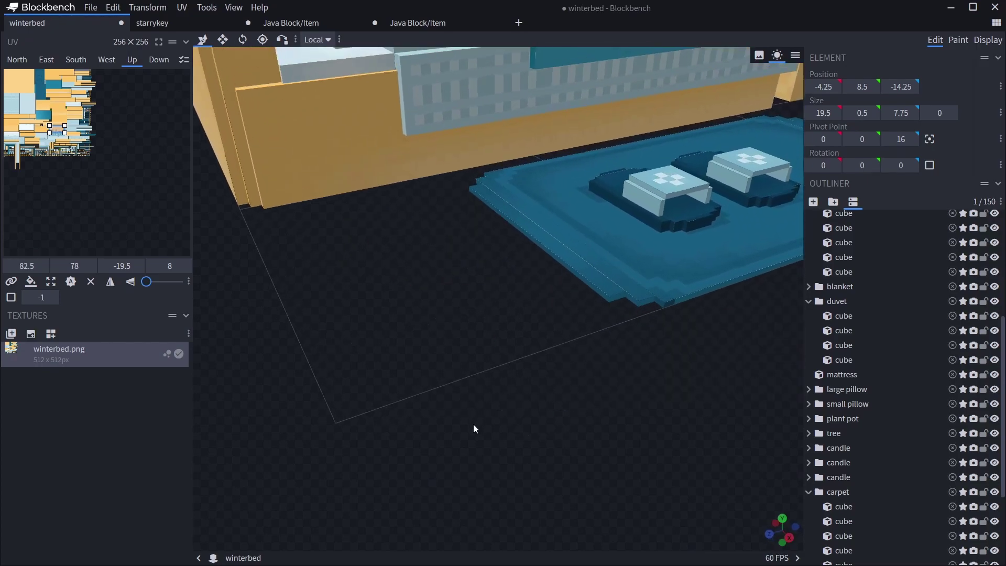
pyautogui.click(593, 259)
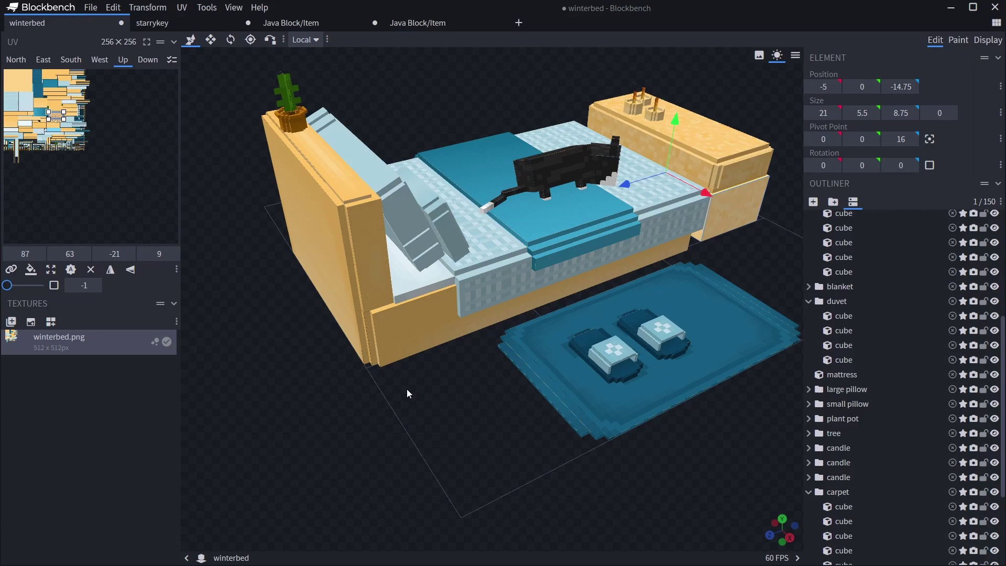
pyautogui.scroll(1, 407, 389)
pyautogui.click(511, 304)
pyautogui.moveTo(468, 374)
pyautogui.mouseDown()
pyautogui.moveTo(428, 369)
pyautogui.moveTo(474, 367)
pyautogui.mouseUp()
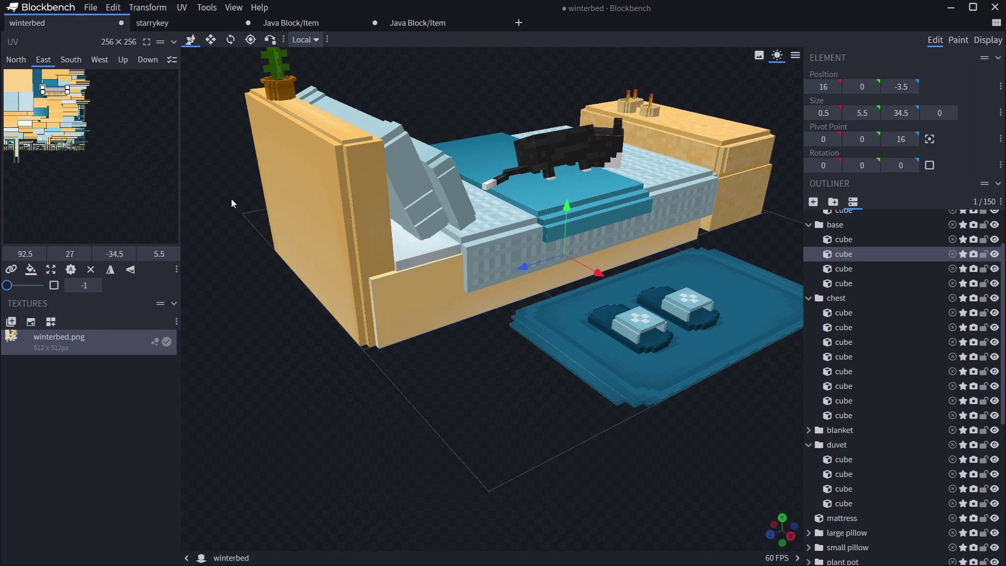
# Step: Review the installed plugins and search the available plugins for "plaster"
pyautogui.click(84, 7)
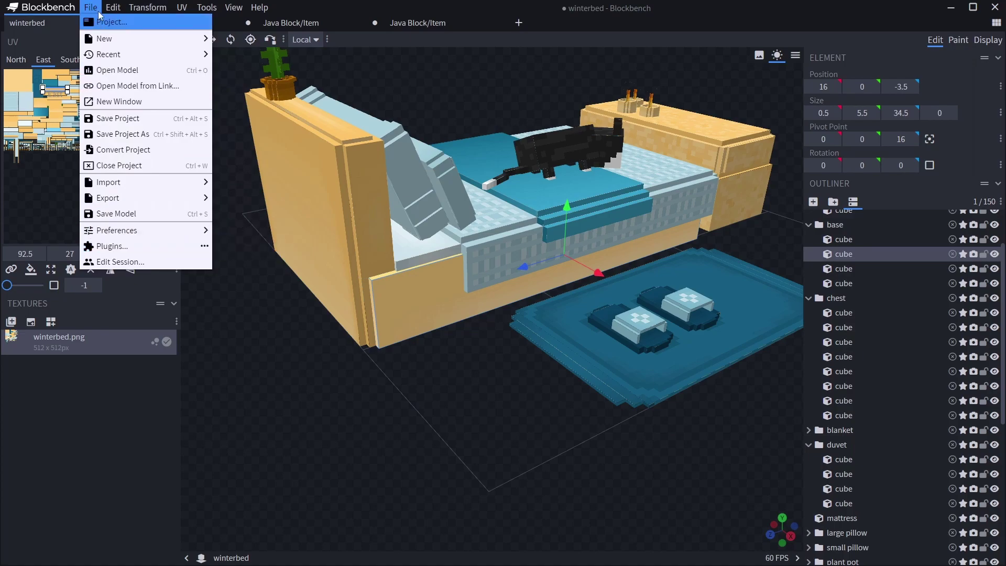
pyautogui.click(127, 245)
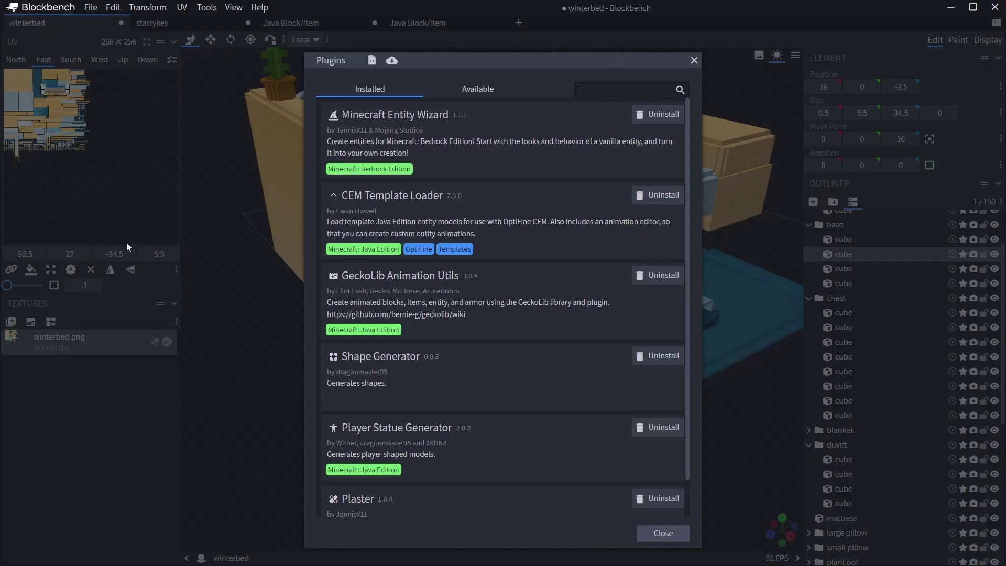
pyautogui.scroll(-1, 449, 204)
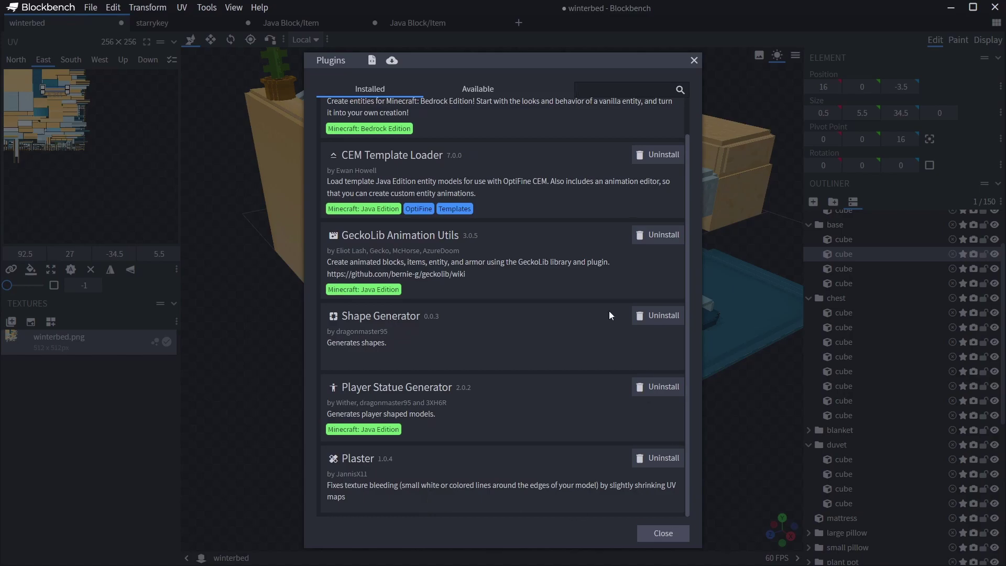
pyautogui.click(474, 93)
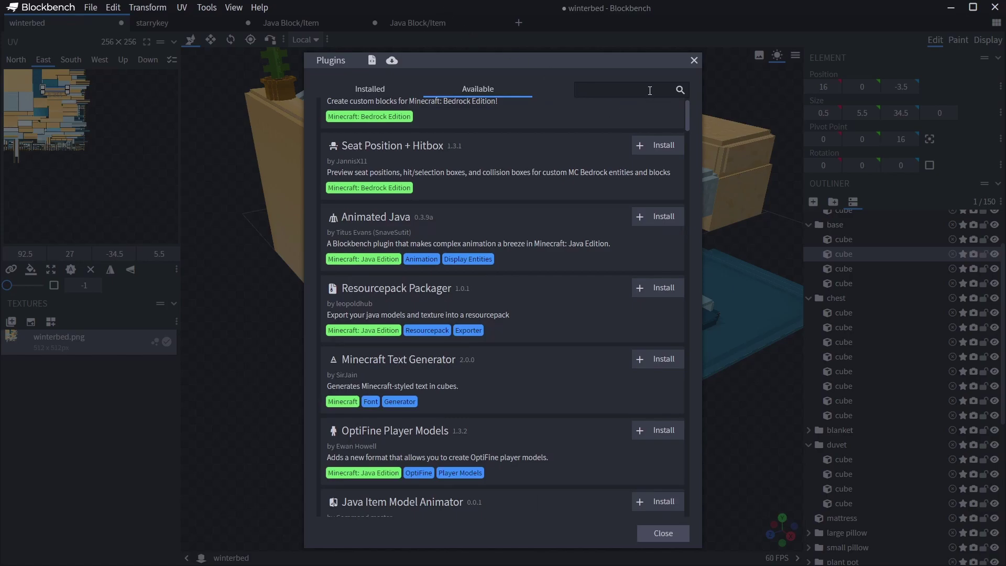
pyautogui.write('plaster')
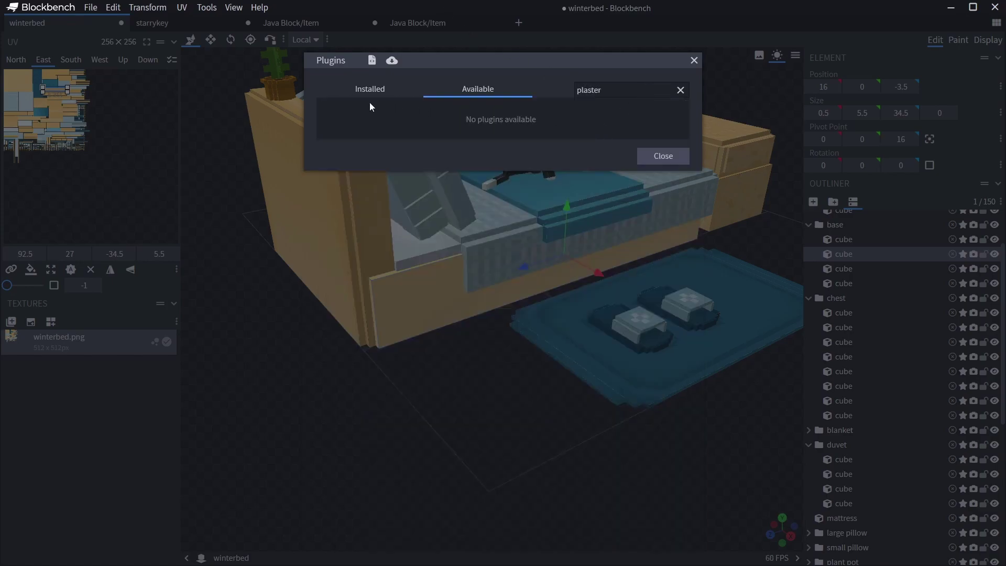
pyautogui.click(370, 103)
pyautogui.click(694, 60)
# Step: Select all cubes of the winter bed model and run Plaster on them to shrink their UV maps
pyautogui.moveTo(716, 83); pyautogui.dragTo(664, 112)
pyautogui.scroll(-3, 660, 91)
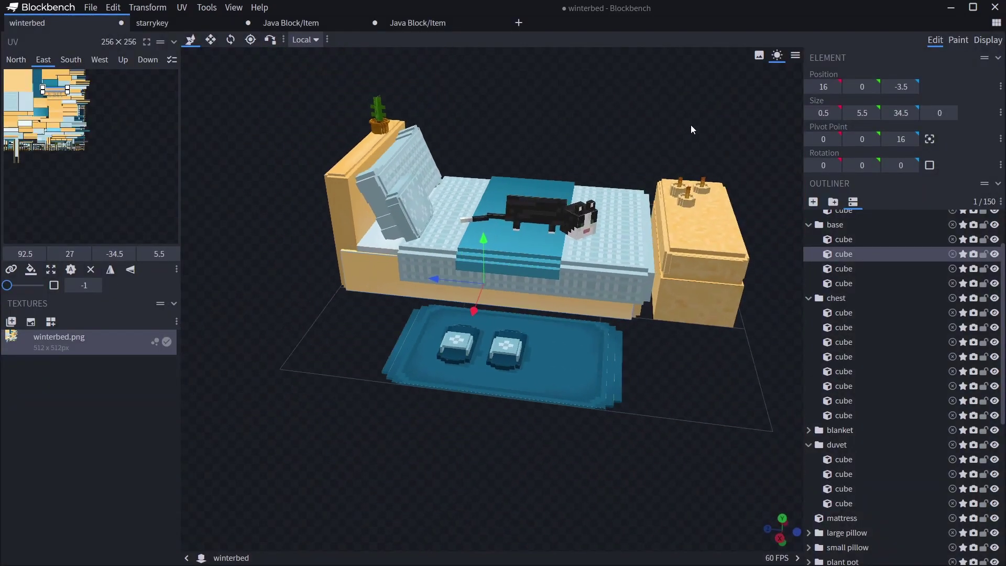
pyautogui.hotkey('ctrl', 'a')
pyautogui.click(225, 7)
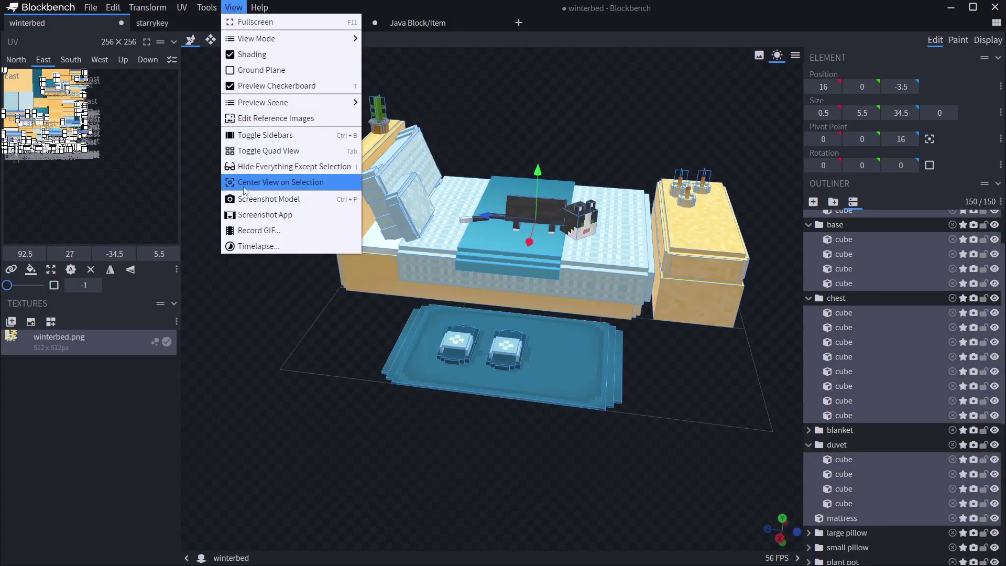
pyautogui.moveTo(219, 6)
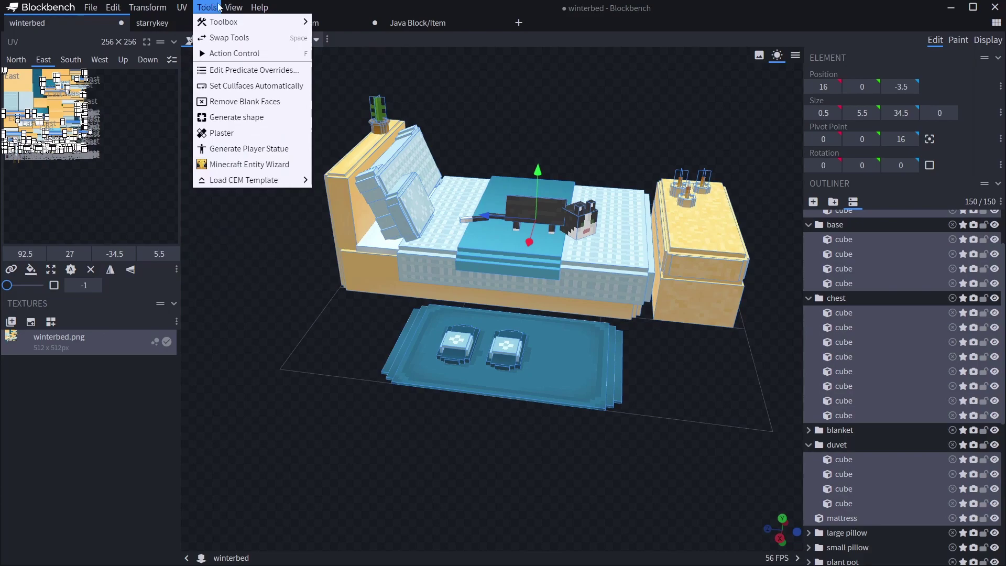
pyautogui.click(208, 135)
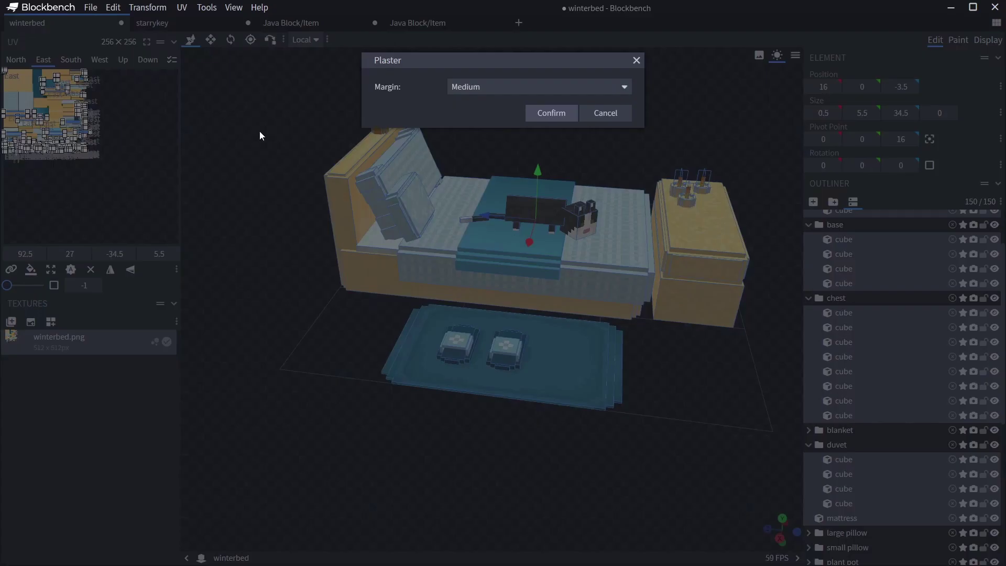
pyautogui.click(506, 96)
pyautogui.click(480, 144)
pyautogui.click(550, 113)
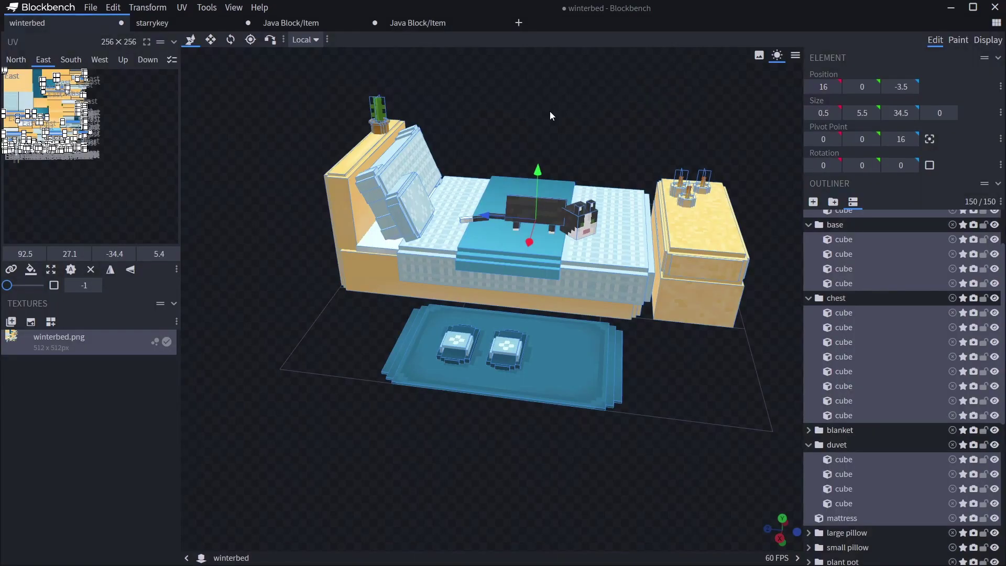
# Step: Inspect the headboard, carpet and slippers for remaining texture bleeding, with all cubes deselected
pyautogui.moveTo(558, 208); pyautogui.dragTo(373, 181)
pyautogui.click(472, 125)
pyautogui.scroll(4, 373, 179)
pyautogui.moveTo(363, 215); pyautogui.dragTo(329, 236)
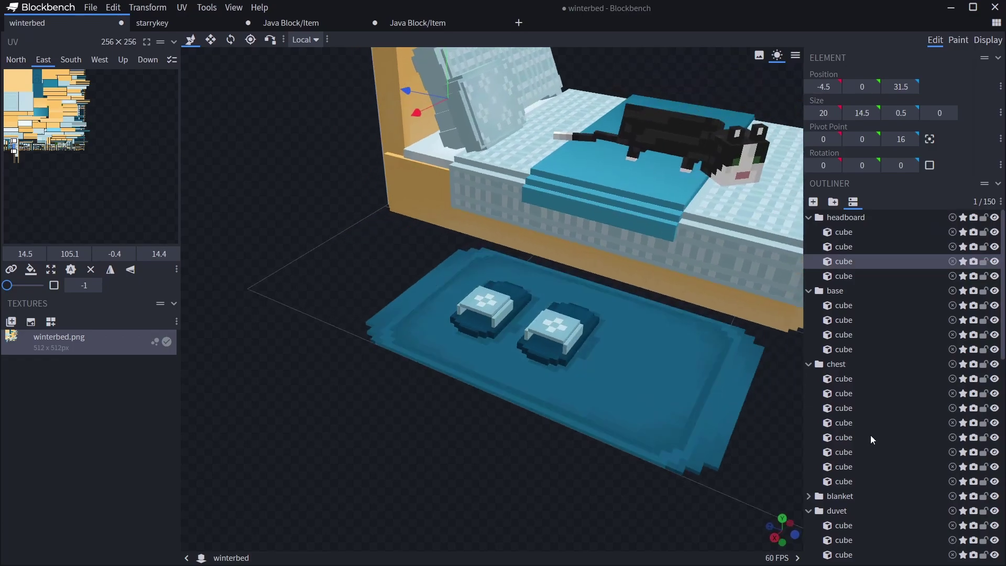
pyautogui.scroll(-5, 873, 438)
pyautogui.click(873, 540)
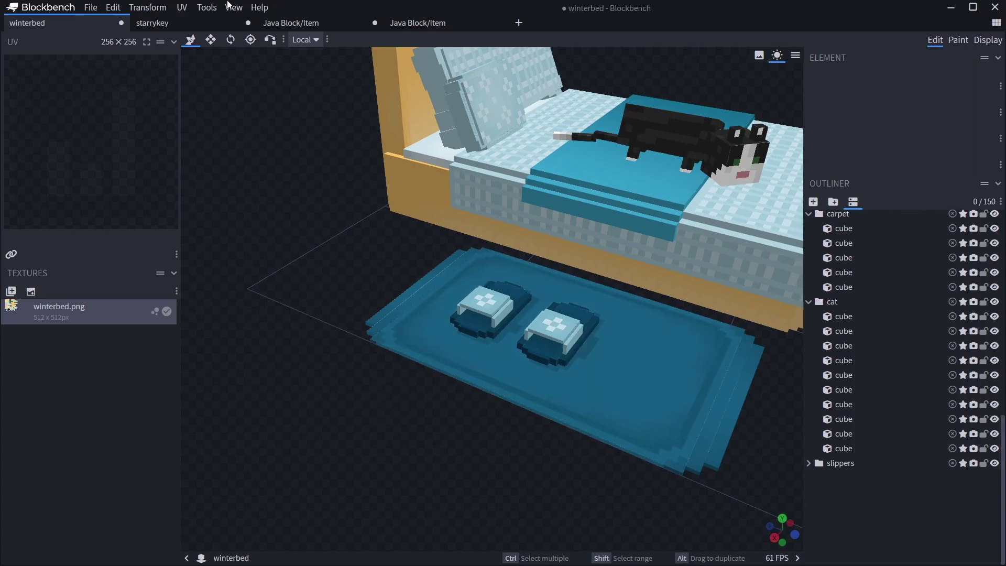
# Step: Run Plaster again on all cubes with the Medium margin and check the carpet and slipper edges
pyautogui.hotkey('ctrl', 'a')
pyautogui.click(206, 7)
pyautogui.click(273, 131)
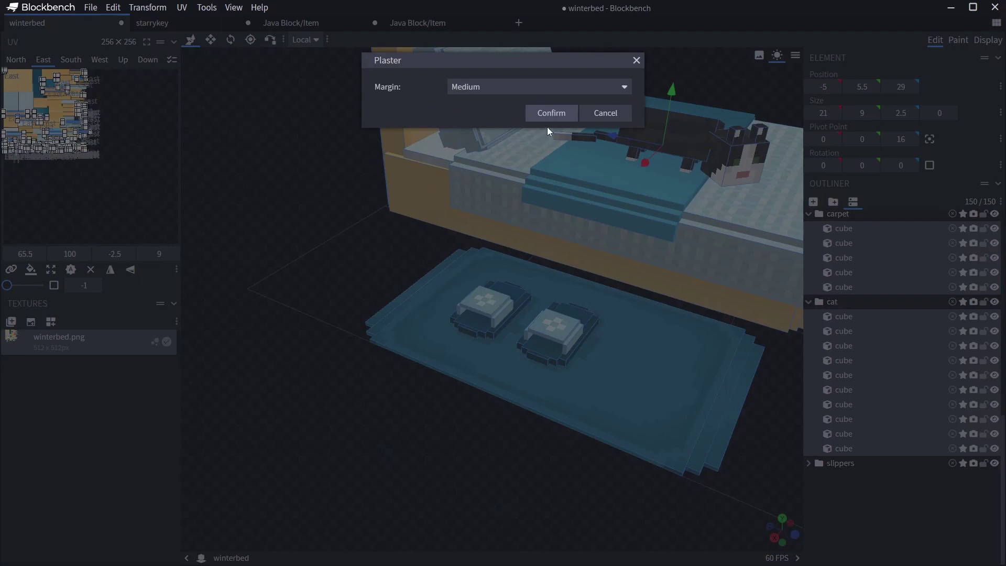
pyautogui.click(549, 116)
pyautogui.click(917, 506)
pyautogui.moveTo(376, 413)
pyautogui.mouseDown()
pyautogui.moveTo(386, 411)
pyautogui.moveTo(373, 410)
pyautogui.mouseUp()
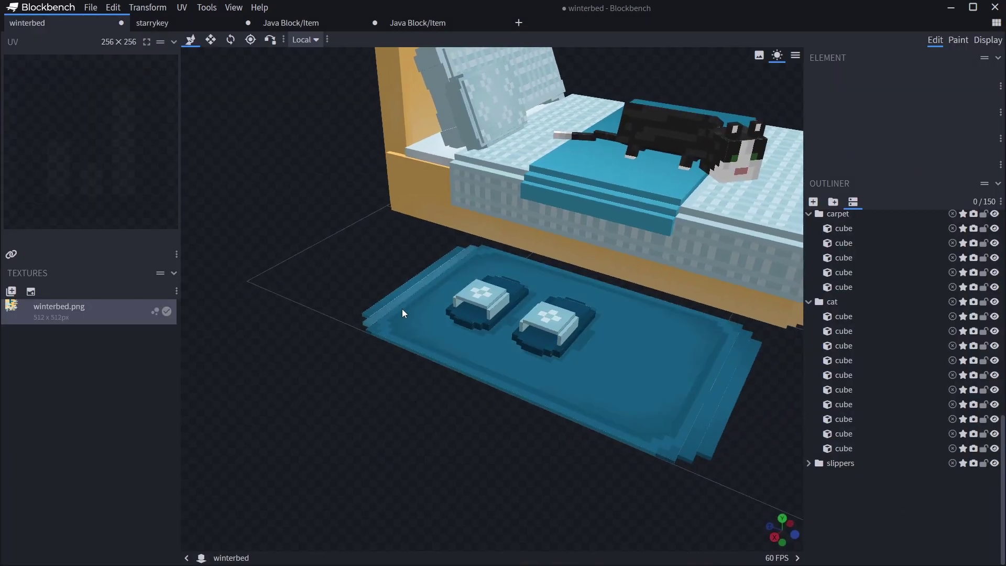
pyautogui.hotkey('ctrl', 'a')
pyautogui.click(230, 6)
pyautogui.click(413, 404)
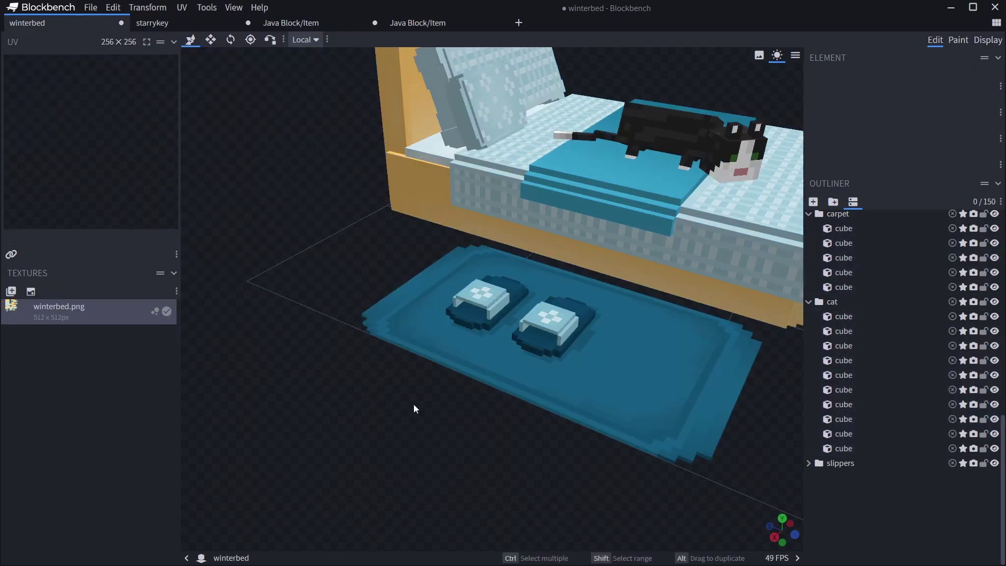
pyautogui.scroll(-4, 413, 404)
pyautogui.moveTo(413, 405); pyautogui.dragTo(496, 404)
# Step: View the starrykey model, and play the texture animation of the other star model
pyautogui.click(152, 23)
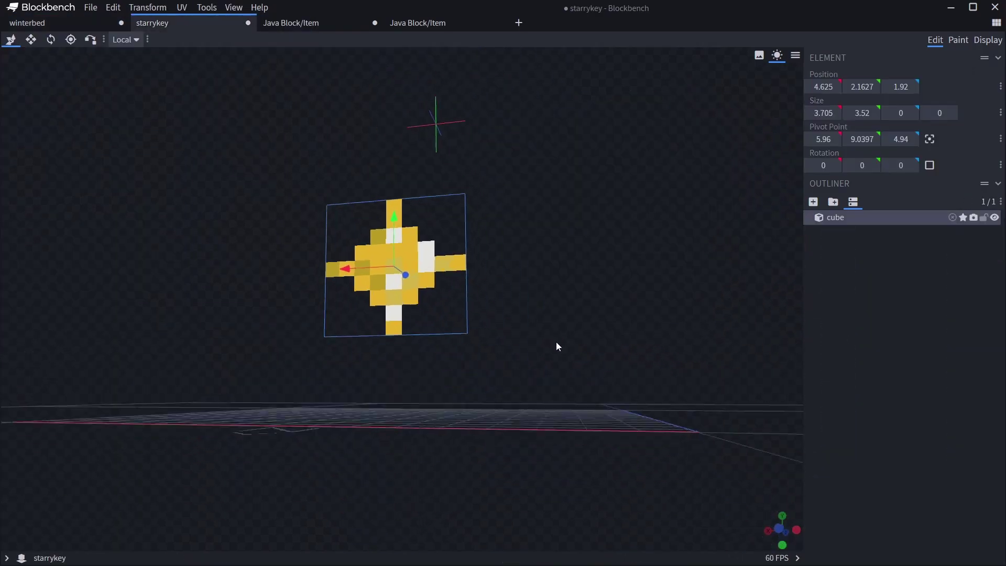
pyautogui.moveTo(462, 300); pyautogui.dragTo(565, 302)
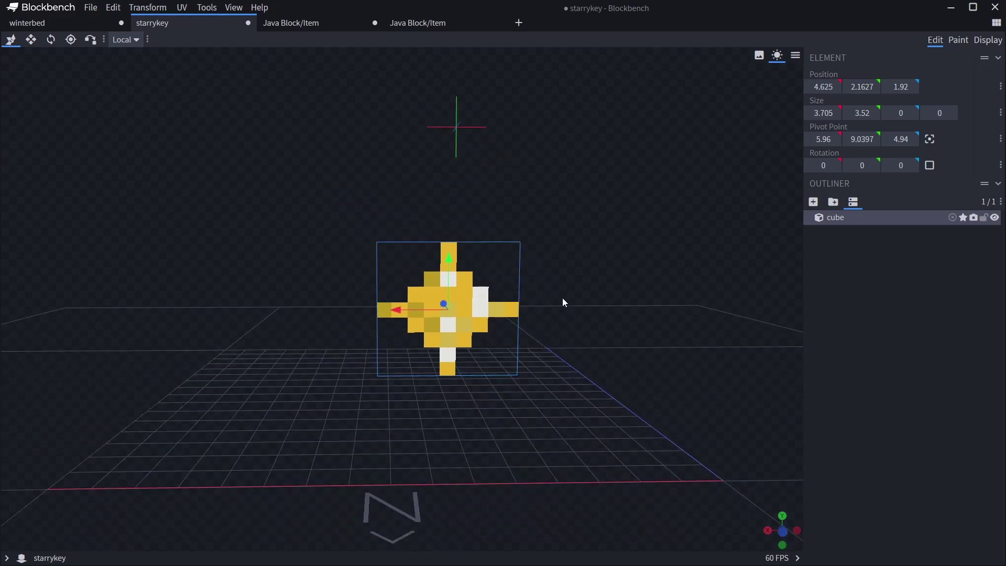
pyautogui.click(273, 28)
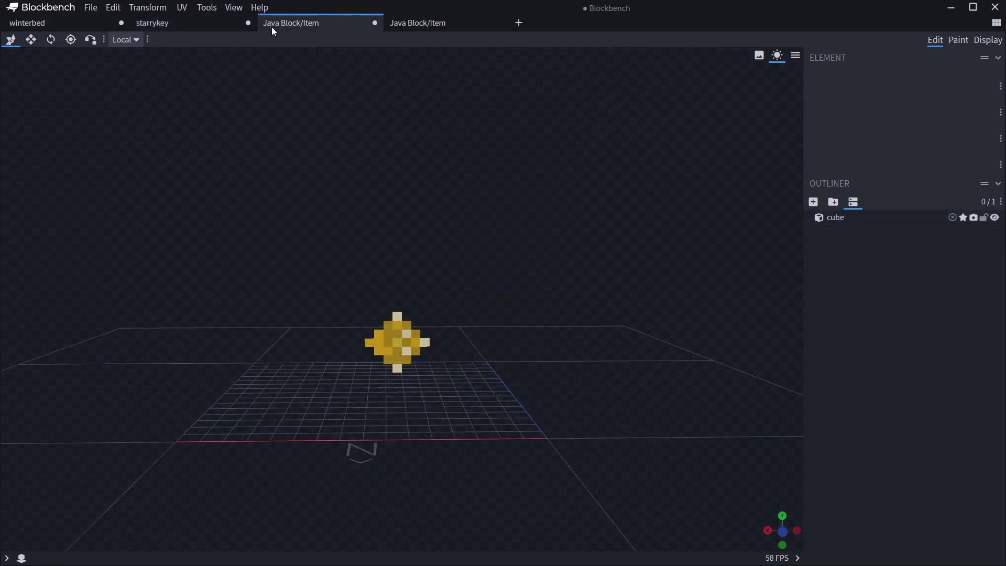
pyautogui.click(6, 558)
pyautogui.click(11, 557)
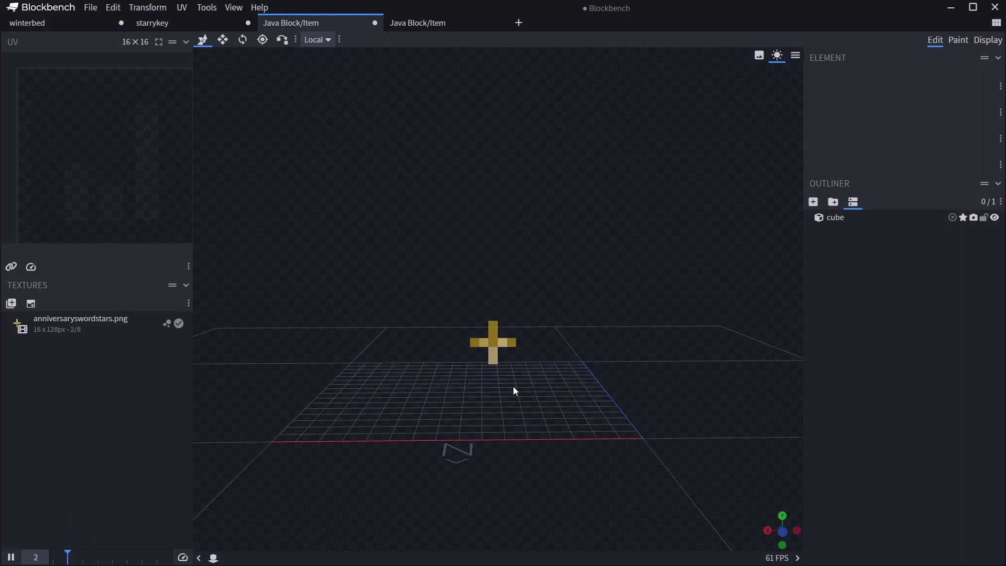
pyautogui.click(508, 348)
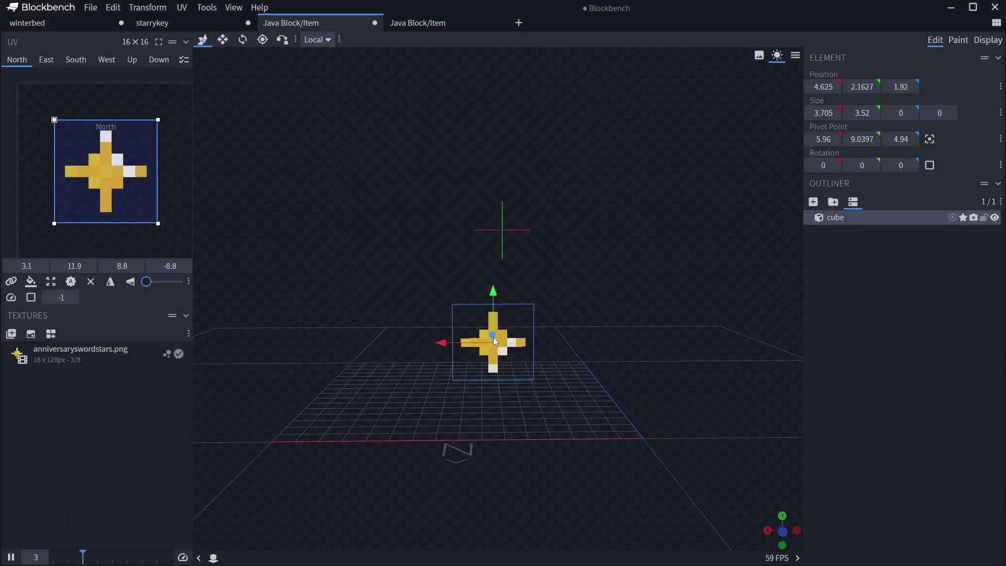
pyautogui.click(10, 557)
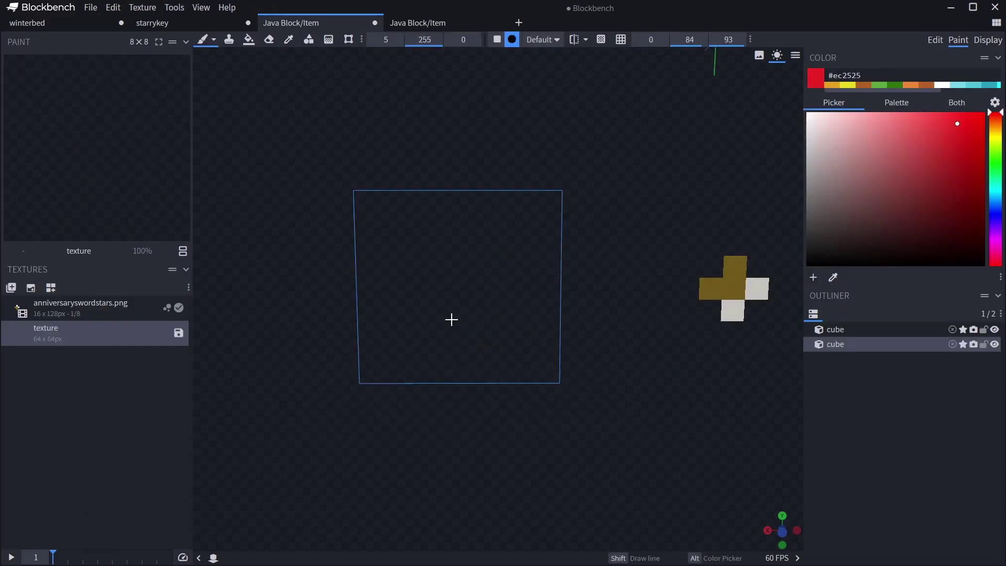
pyautogui.click(450, 319)
pyautogui.hotkey('ctrl', 'z')
pyautogui.moveTo(482, 264)
pyautogui.mouseDown()
pyautogui.moveTo(481, 245)
pyautogui.moveTo(486, 288)
pyautogui.mouseUp()
pyautogui.hotkey('ctrl', 'z')
# Step: Paint a stepped flame shape in red #ec2525 with brush size 2 along the lower edge of the blank cube face
pyautogui.press('1')
pyautogui.scroll(3, 458, 339)
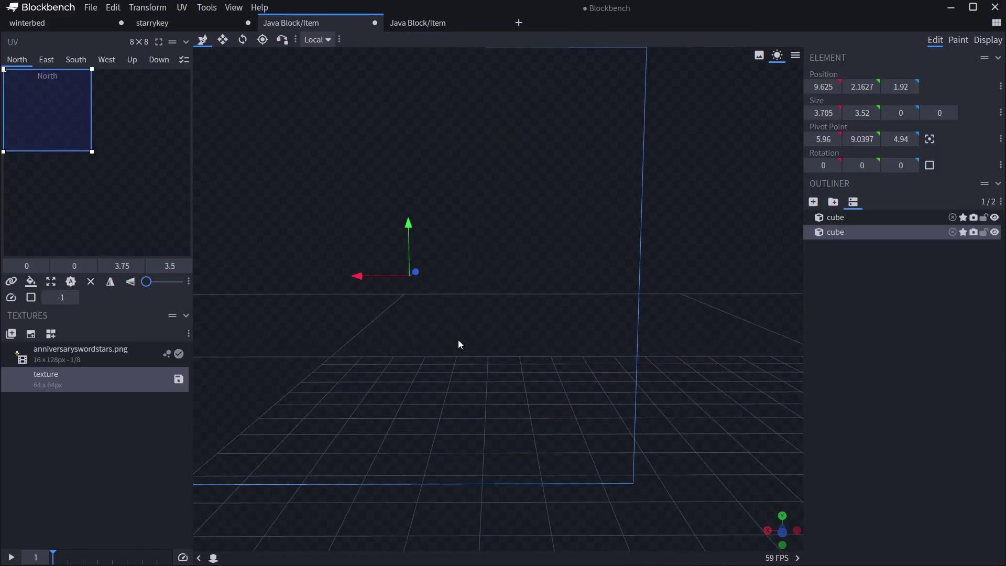
pyautogui.press('2')
pyautogui.click(486, 400)
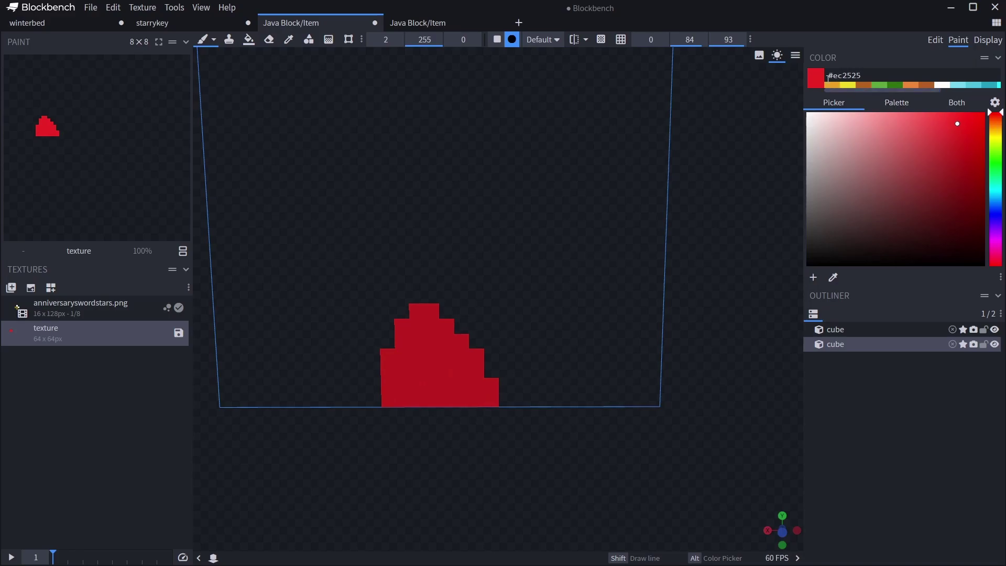
# Step: Paint a smaller orange core at the base of the red flame and return to Edit mode
pyautogui.click(832, 85)
pyautogui.moveTo(444, 389); pyautogui.dragTo(425, 378)
pyautogui.moveTo(425, 363); pyautogui.dragTo(412, 394)
pyautogui.hotkey('ctrl', 'z')
pyautogui.click(456, 405)
pyautogui.scroll(-10, 490, 467)
pyautogui.scroll(10, 490, 465)
pyautogui.press('1')
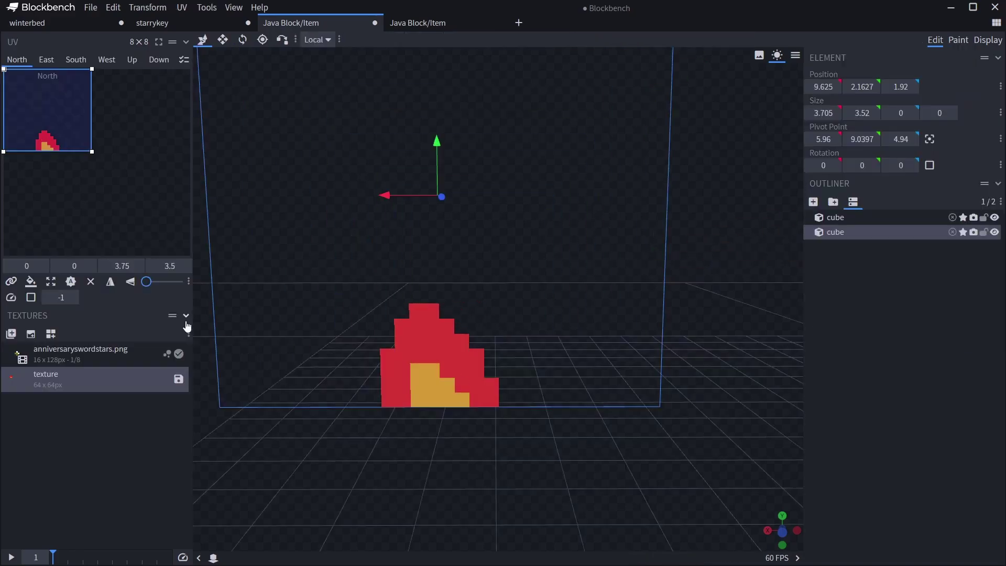
# Step: Try resizing the flame texture to 10 animation frames
pyautogui.rightClick(12, 385)
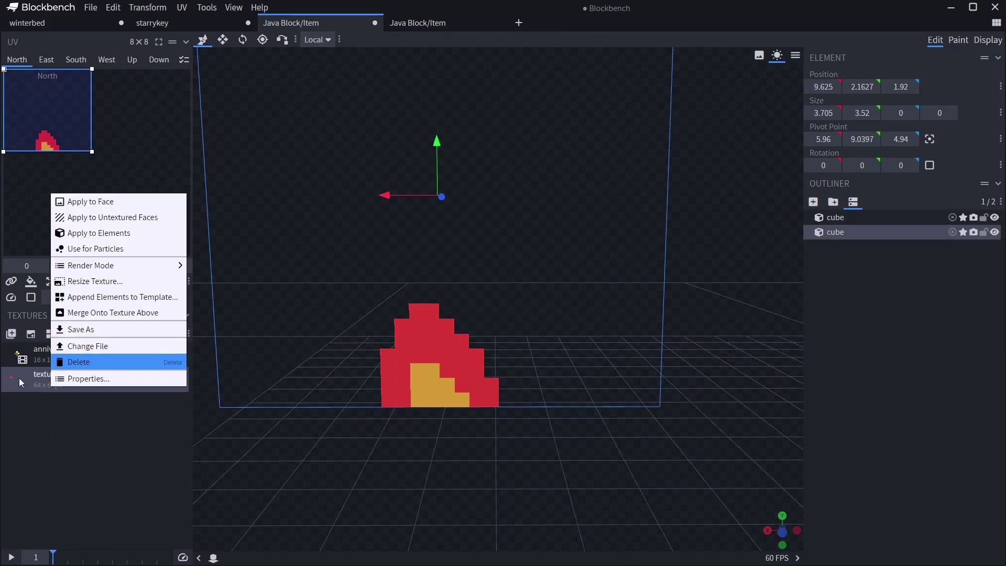
pyautogui.click(94, 281)
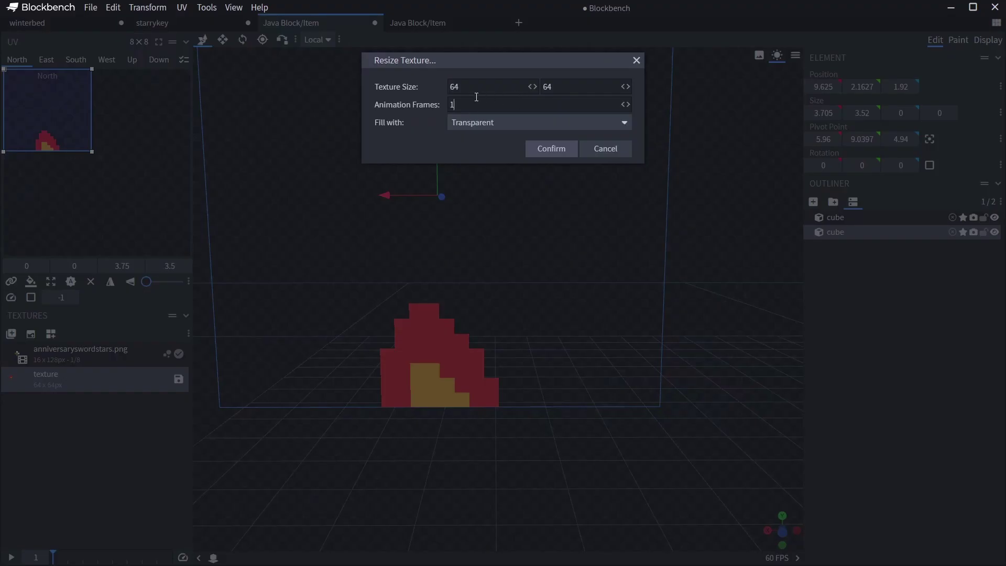
pyautogui.write('10')
pyautogui.click(488, 124)
pyautogui.click(520, 127)
pyautogui.click(549, 149)
# Step: Step through all frames of the flame texture to examine how the added frames are filled
pyautogui.click(45, 558)
pyautogui.click(46, 558)
pyautogui.click(45, 558)
pyautogui.click(45, 558)
pyautogui.click(45, 557)
pyautogui.click(45, 558)
pyautogui.click(45, 557)
pyautogui.click(45, 558)
pyautogui.click(45, 558)
pyautogui.click(45, 558)
pyautogui.click(45, 558)
pyautogui.scroll(-4, 491, 407)
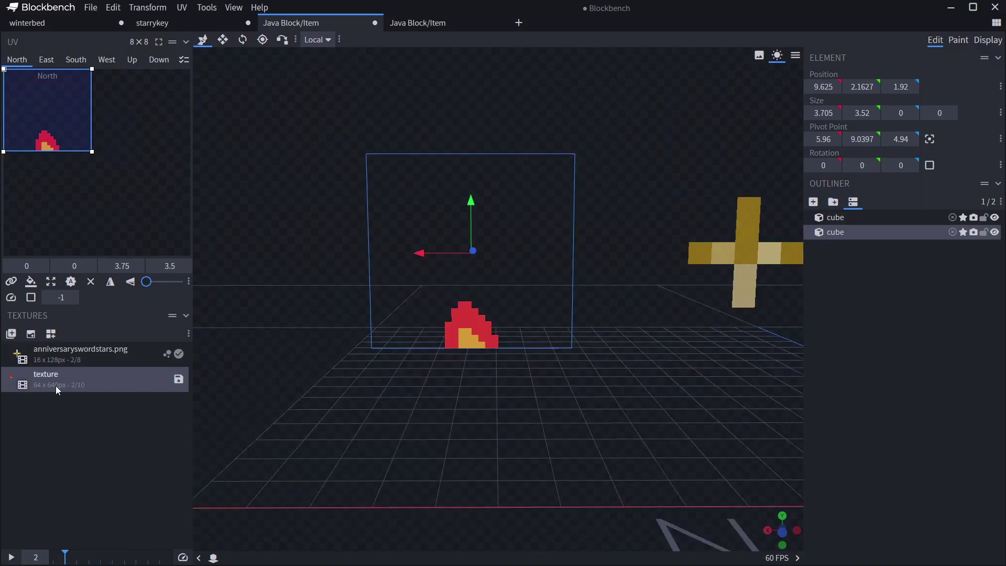
# Step: Try resizing the flame texture to 8 animation frames
pyautogui.rightClick(56, 385)
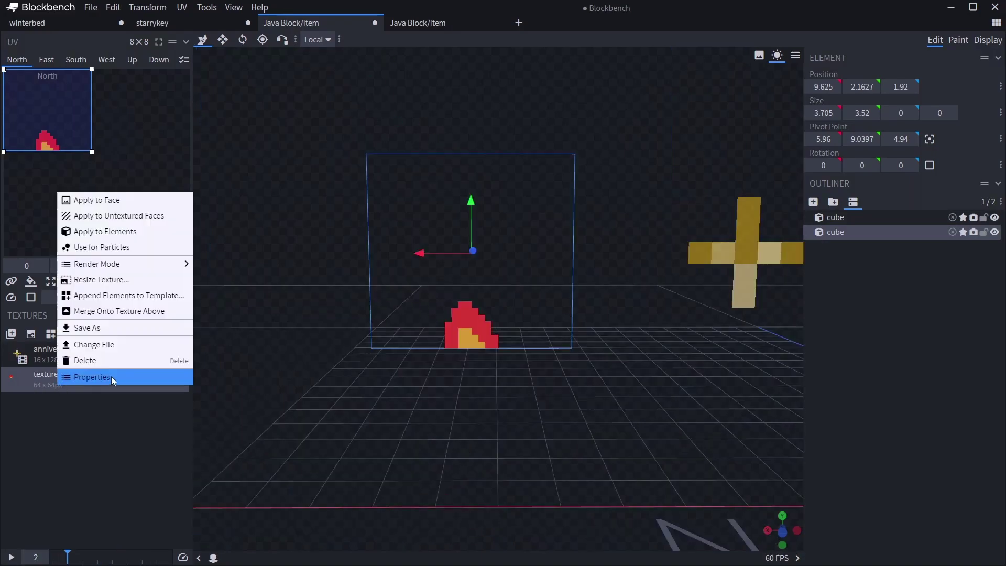
pyautogui.click(125, 280)
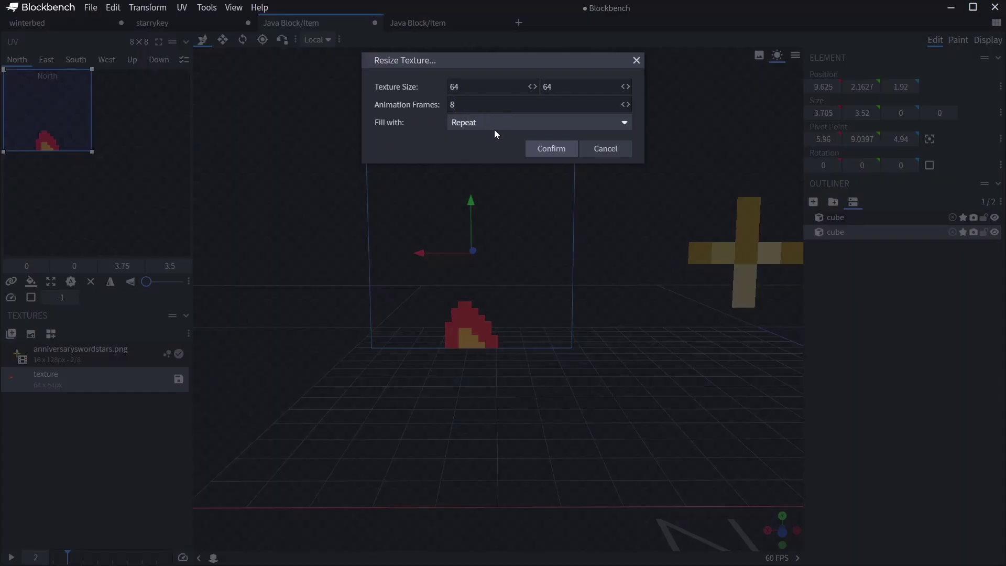
pyautogui.click(545, 122)
pyautogui.click(509, 136)
pyautogui.click(540, 149)
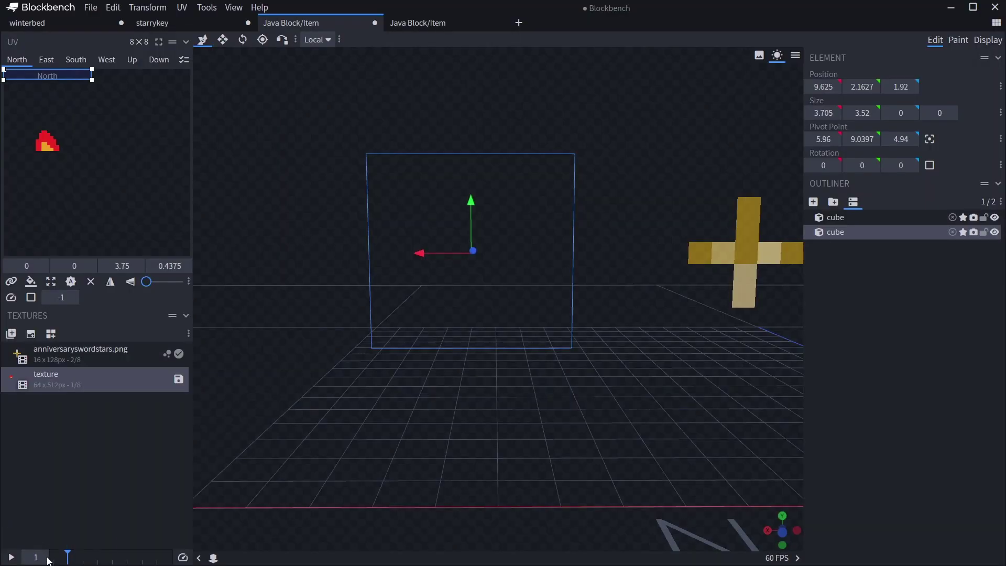
# Step: Step through the 8 frames of the flame texture to compare their contents
pyautogui.click(45, 558)
pyautogui.click(45, 558)
pyautogui.click(45, 558)
pyautogui.click(45, 557)
pyautogui.click(45, 557)
pyautogui.click(45, 558)
pyautogui.click(45, 558)
# Step: Try enlarging the north face's UV area, and undo back to the single-frame flame texture
pyautogui.moveTo(36, 77); pyautogui.dragTo(59, 156)
pyautogui.hotkey('ctrl', 'z')
pyautogui.hotkey('ctrl', 'z')
# Step: Try resizing the flame texture to 8 animation frames with the Stretch fill
pyautogui.rightClick(46, 385)
pyautogui.click(100, 280)
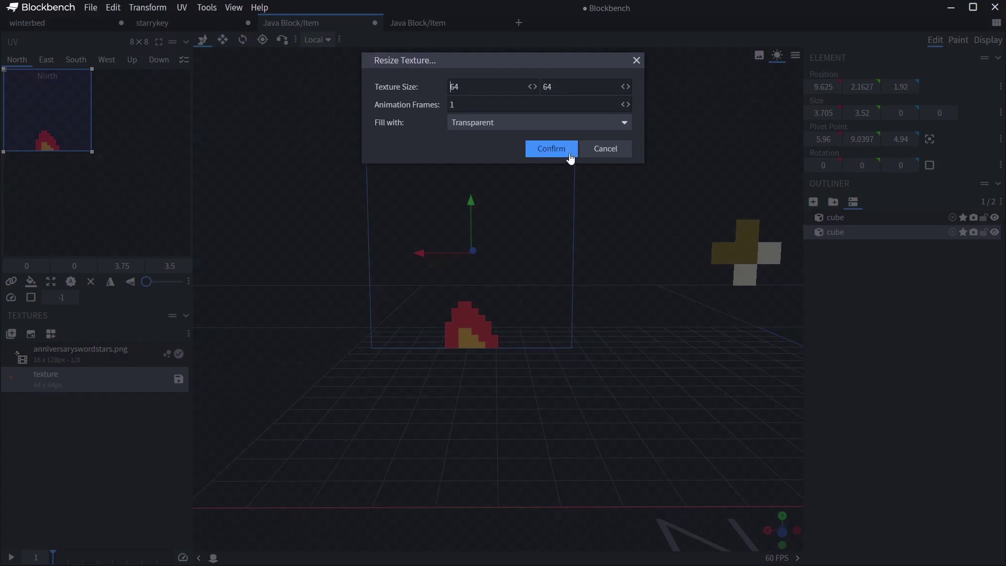
pyautogui.write('8')
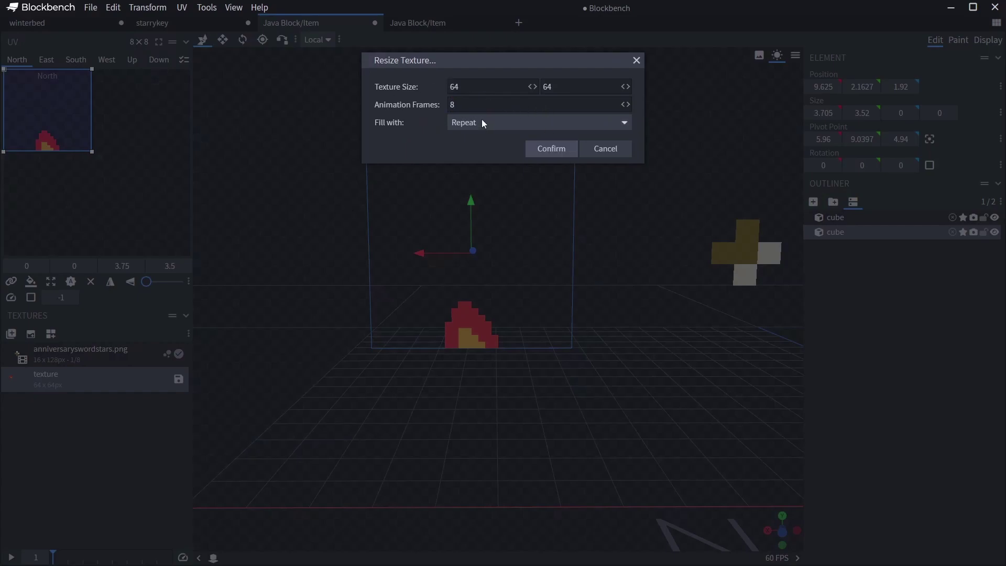
pyautogui.click(482, 123)
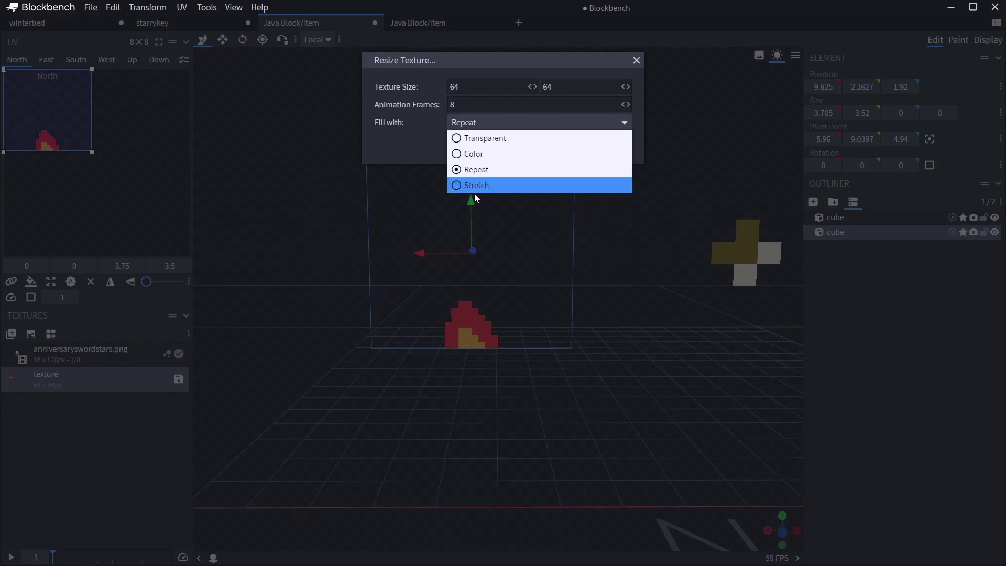
pyautogui.click(474, 187)
pyautogui.click(548, 154)
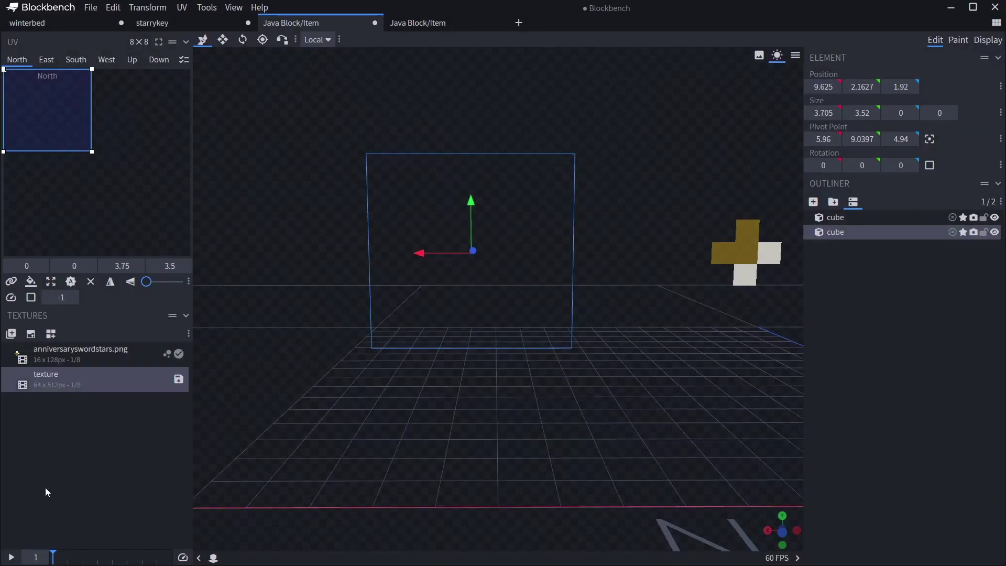
# Step: Step back and forth through the stretched texture frames to examine how the flame is distorted
pyautogui.click(41, 558)
pyautogui.click(41, 559)
pyautogui.click(40, 559)
pyautogui.click(40, 560)
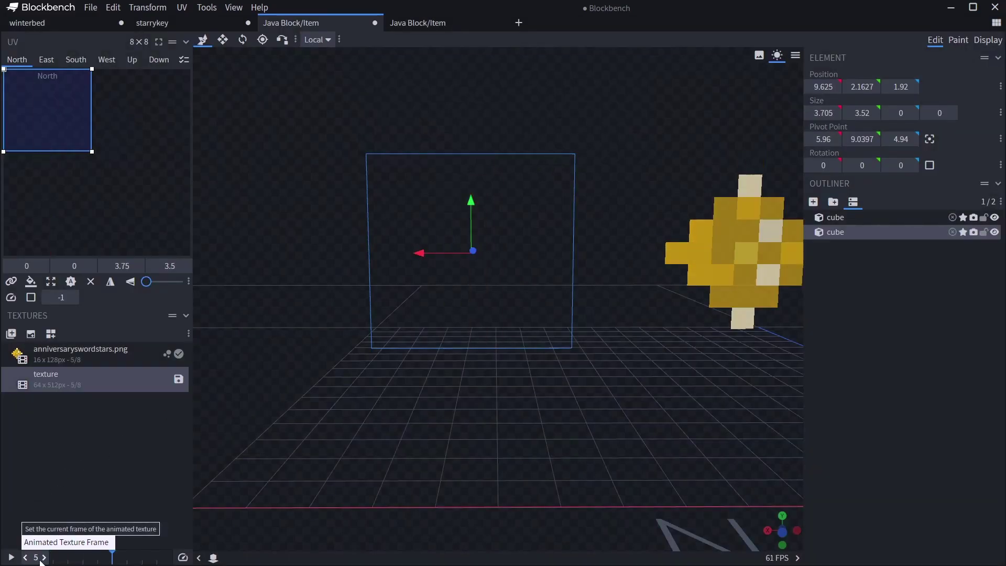
pyautogui.scroll(-2, 39, 558)
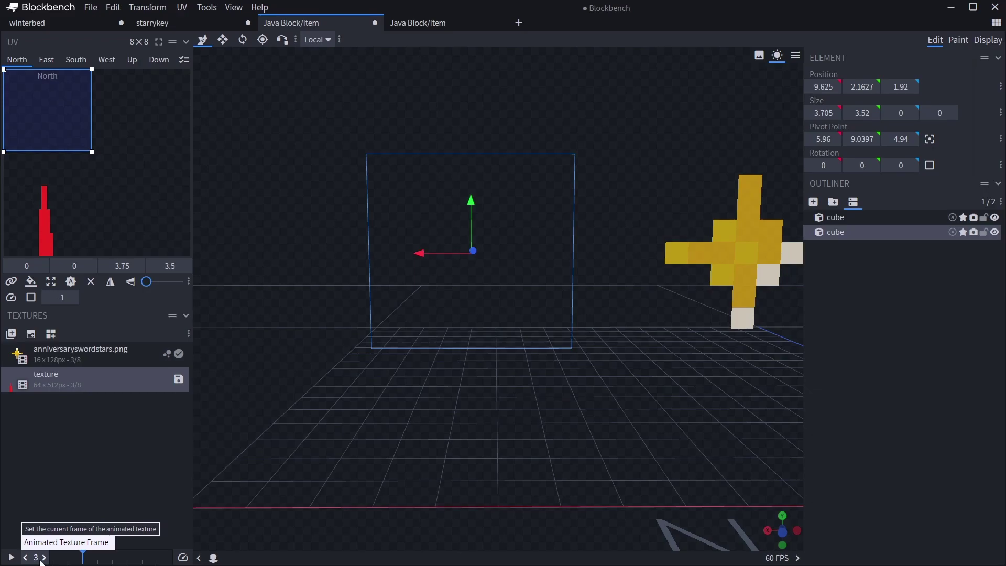
pyautogui.scroll(1, 39, 557)
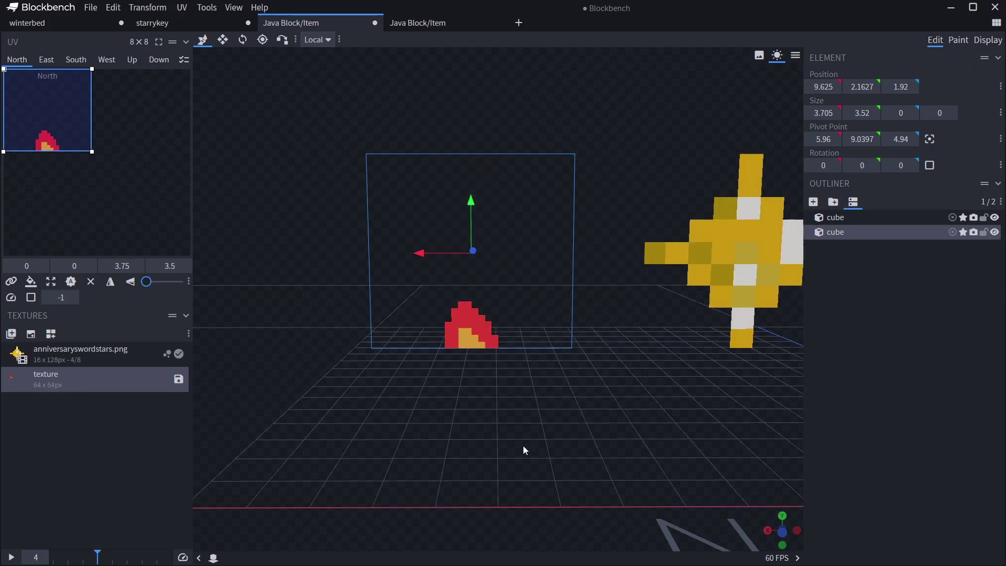
# Step: Resize the flame texture to 10 animation frames, repeating the flame in every frame
pyautogui.rightClick(42, 386)
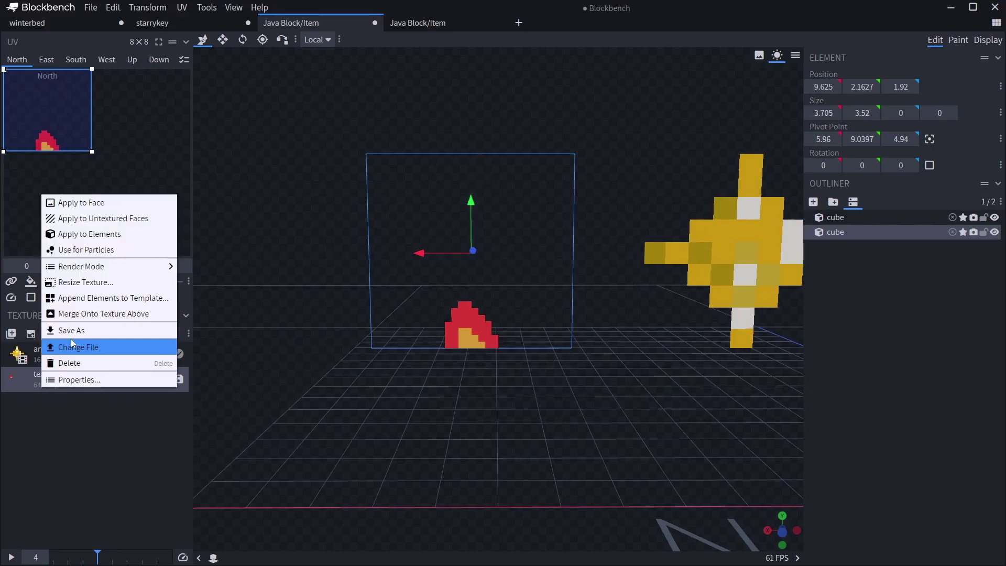
pyautogui.click(72, 283)
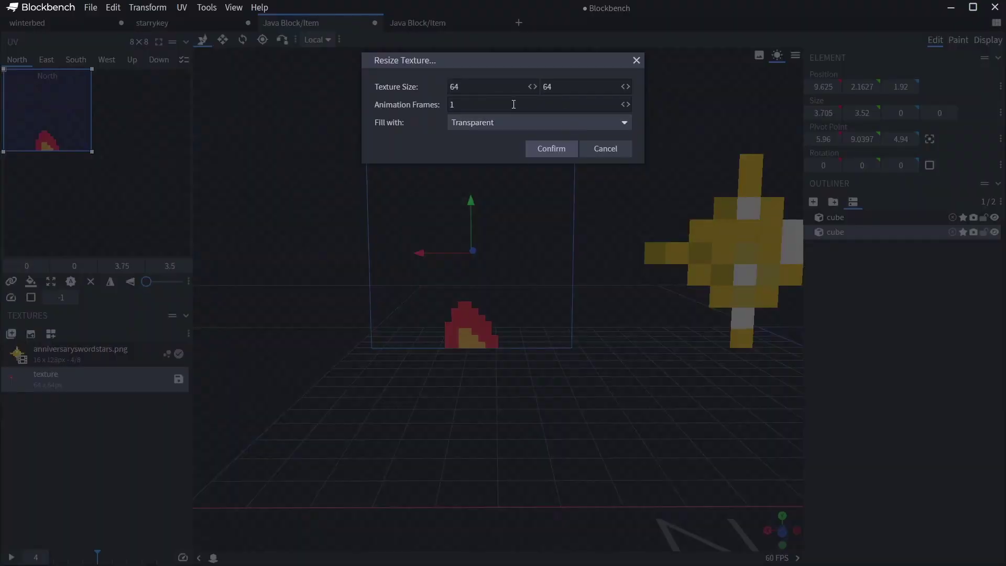
pyautogui.click(533, 150)
pyautogui.scroll(3, 501, 330)
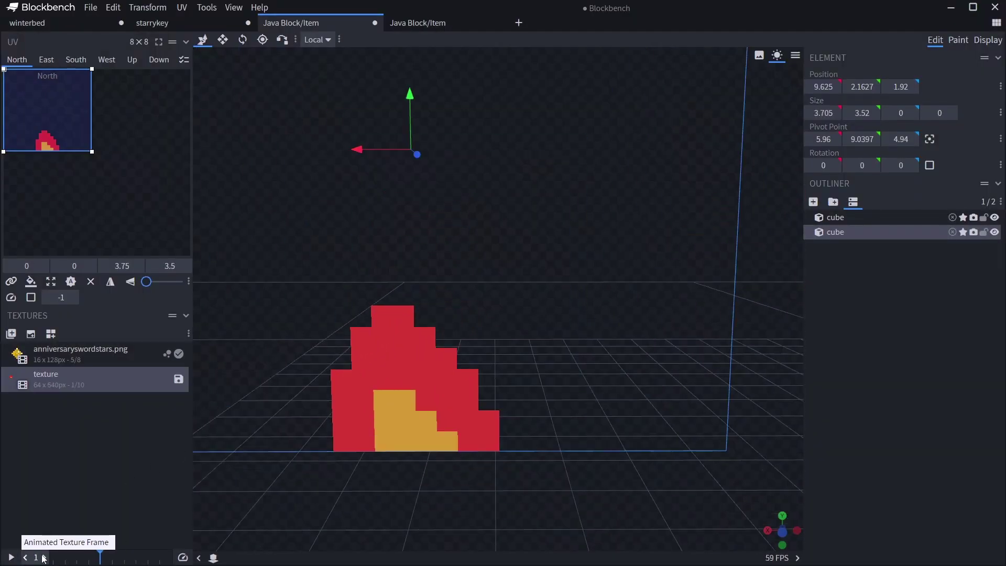
# Step: In Paint mode, paint a tall flame on frame 5 with a red #ec2525 outline, orange #eca325 middle and yellow #ecdb25 core
pyautogui.click(44, 558)
pyautogui.click(44, 557)
pyautogui.click(44, 558)
pyautogui.click(44, 558)
pyautogui.moveTo(210, 506); pyautogui.dragTo(373, 496, button='right')
pyautogui.press('Tab')
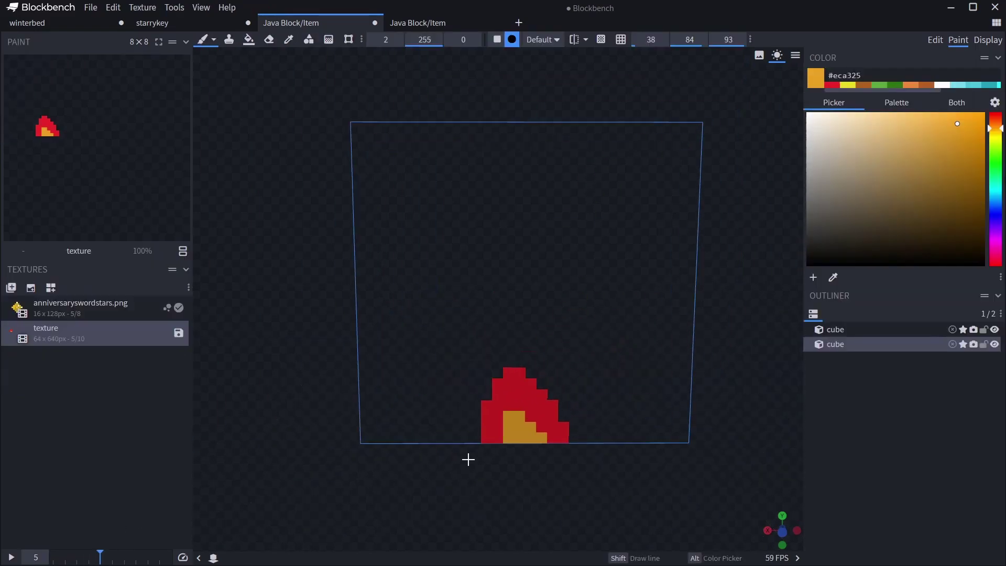
pyautogui.click(833, 85)
pyautogui.moveTo(457, 423)
pyautogui.mouseDown()
pyautogui.moveTo(456, 431)
pyautogui.moveTo(474, 213)
pyautogui.moveTo(508, 189)
pyautogui.moveTo(571, 355)
pyautogui.moveTo(617, 436)
pyautogui.mouseUp()
pyautogui.click(832, 85)
pyautogui.moveTo(479, 435)
pyautogui.mouseDown()
pyautogui.moveTo(494, 377)
pyautogui.moveTo(492, 202)
pyautogui.mouseUp()
pyautogui.moveTo(516, 251)
pyautogui.mouseDown()
pyautogui.moveTo(561, 411)
pyautogui.moveTo(591, 431)
pyautogui.moveTo(534, 263)
pyautogui.moveTo(475, 424)
pyautogui.mouseUp()
pyautogui.click(515, 322)
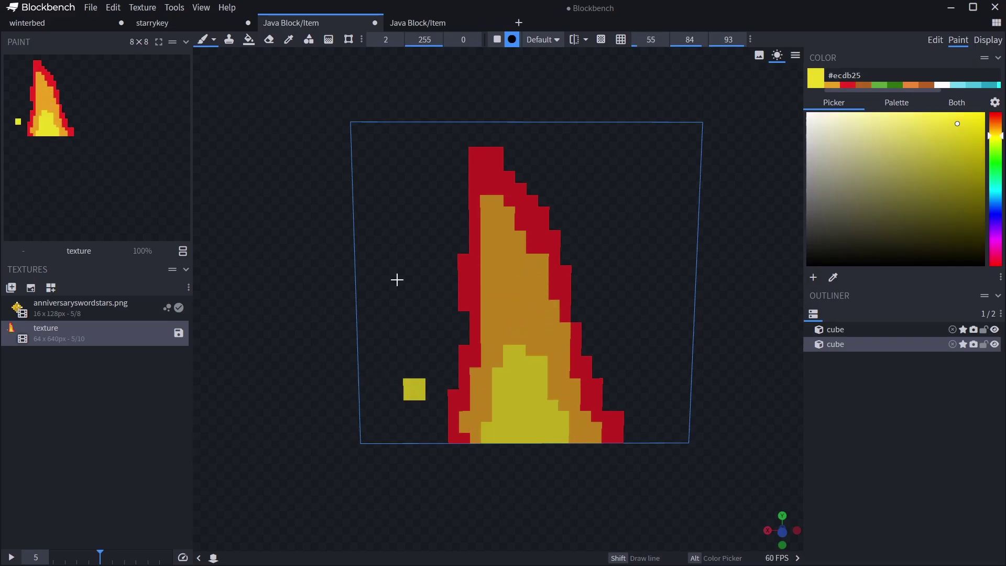
# Step: Scatter red #ec2525 and orange #eca325 square sparks around the tall flame on frame 5
pyautogui.click(850, 87)
pyautogui.click(422, 194)
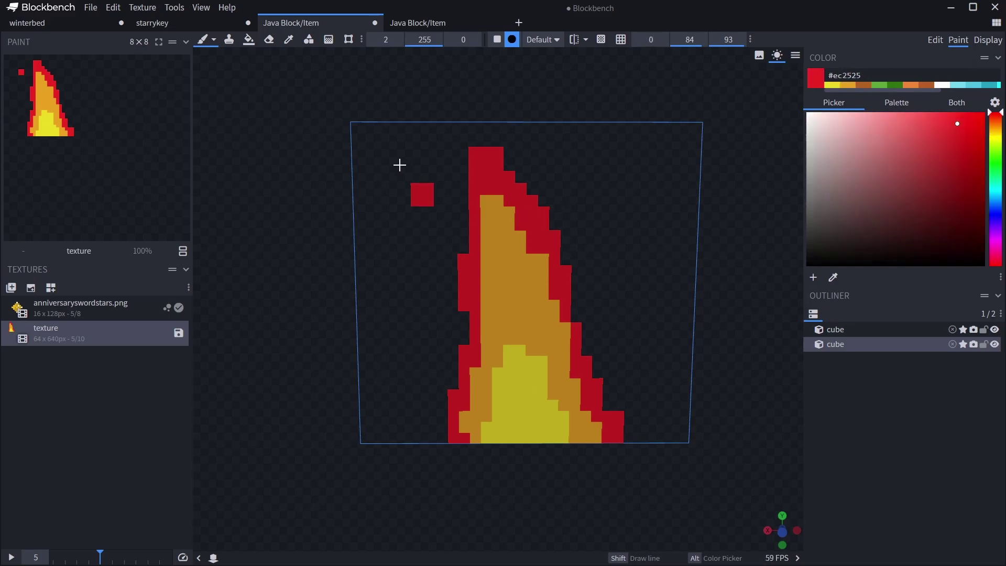
pyautogui.click(398, 170)
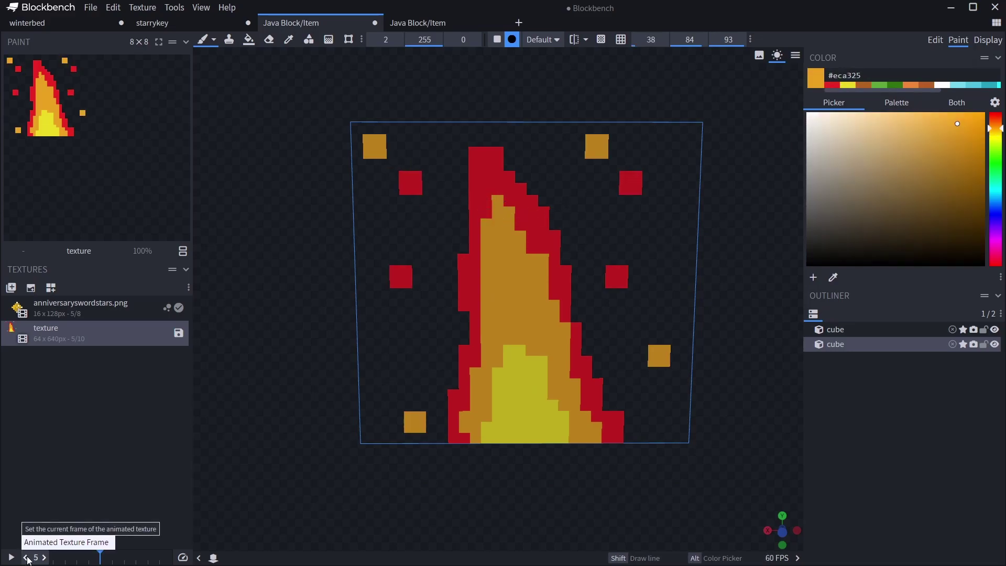
# Step: On frame 4, paint a slightly shorter red, orange and yellow flame and add yellow #ecdb25 sparks on both sides
pyautogui.scroll(-1, 36, 557)
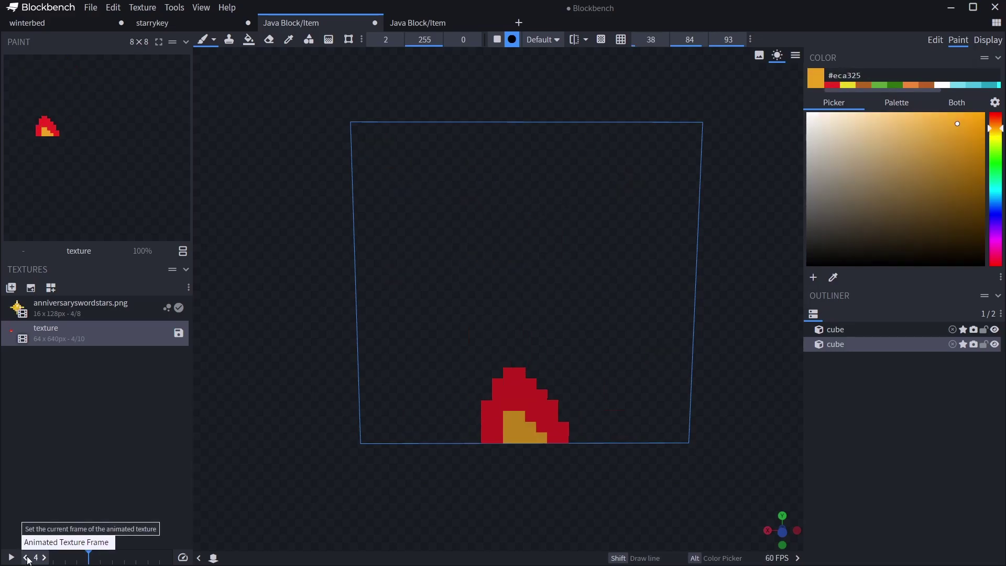
pyautogui.click(832, 86)
pyautogui.moveTo(472, 428)
pyautogui.mouseDown()
pyautogui.moveTo(503, 285)
pyautogui.moveTo(553, 283)
pyautogui.moveTo(582, 435)
pyautogui.mouseUp()
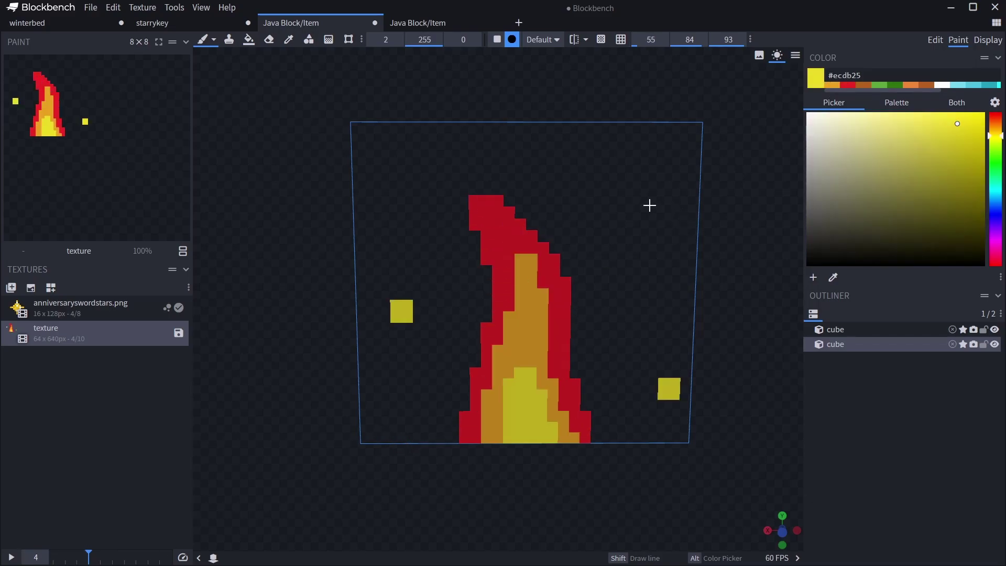
pyautogui.click(650, 206)
# Step: Compare frame 4 with frame 5, and add orange #eca325 and red #ec2525 sparks around the frame 4 flame
pyautogui.click(833, 85)
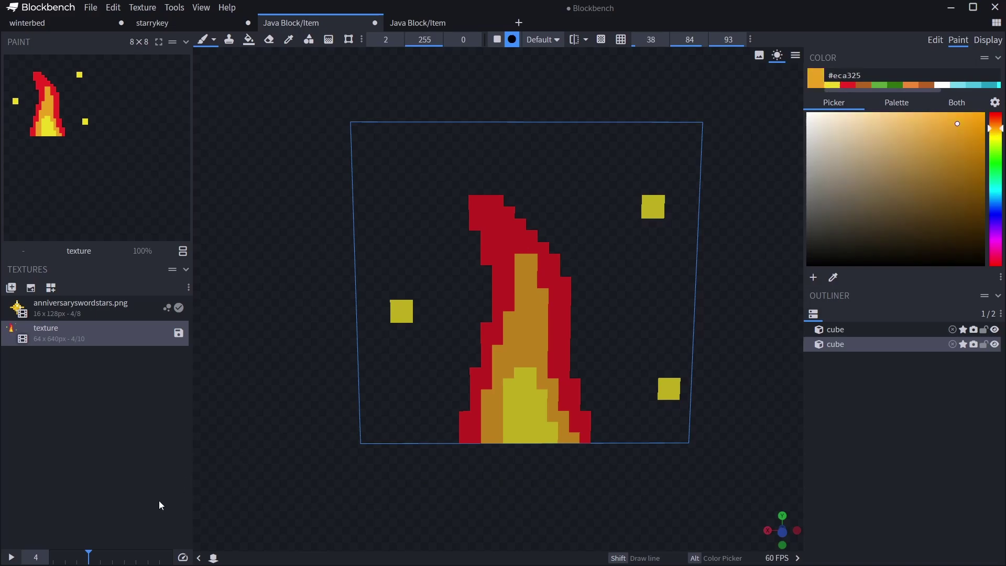
pyautogui.click(46, 556)
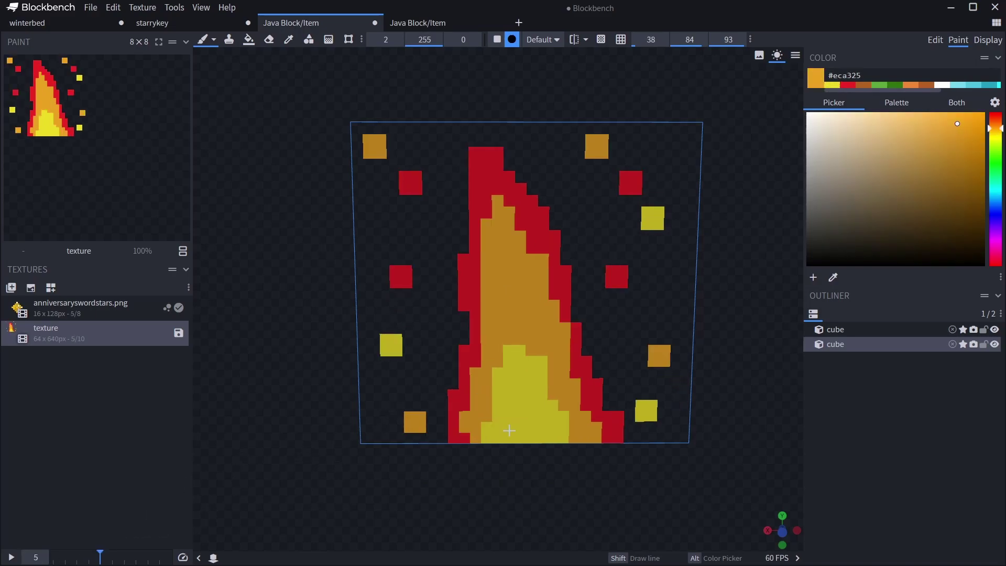
pyautogui.click(89, 557)
pyautogui.click(376, 400)
pyautogui.hotkey('ctrl', 'z')
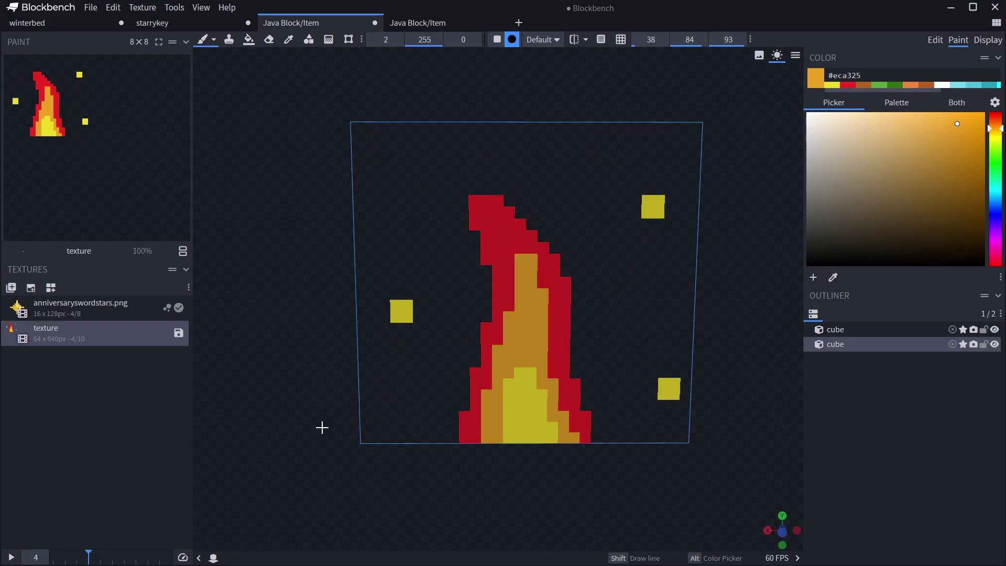
pyautogui.click(370, 400)
pyautogui.click(645, 431)
pyautogui.click(399, 195)
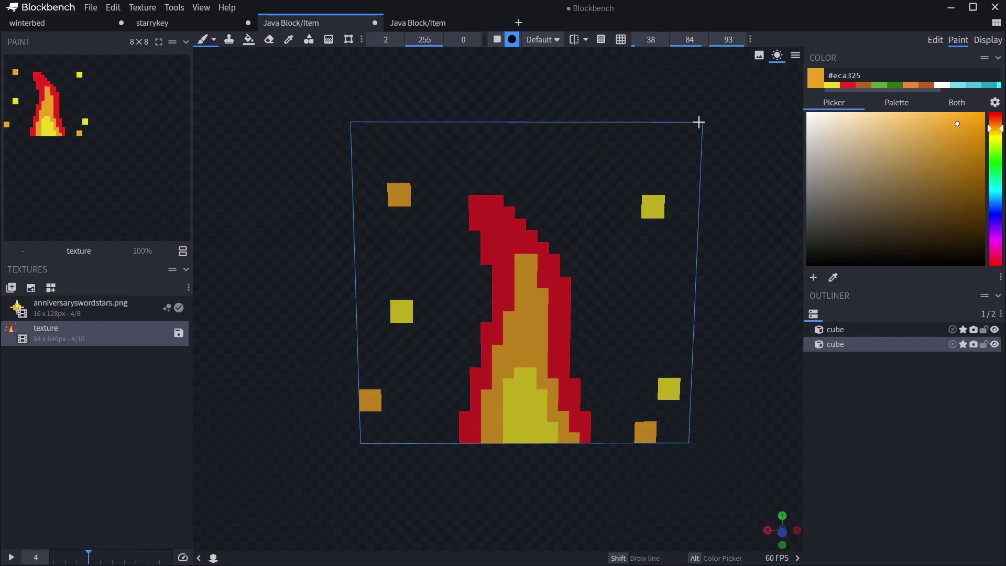
pyautogui.click(608, 147)
pyautogui.click(848, 85)
# Step: Repaint frames 3 and 2 with progressively shorter red #ec2525 flames, and add an orange core and a yellow spark to frame 2
pyautogui.press(',')
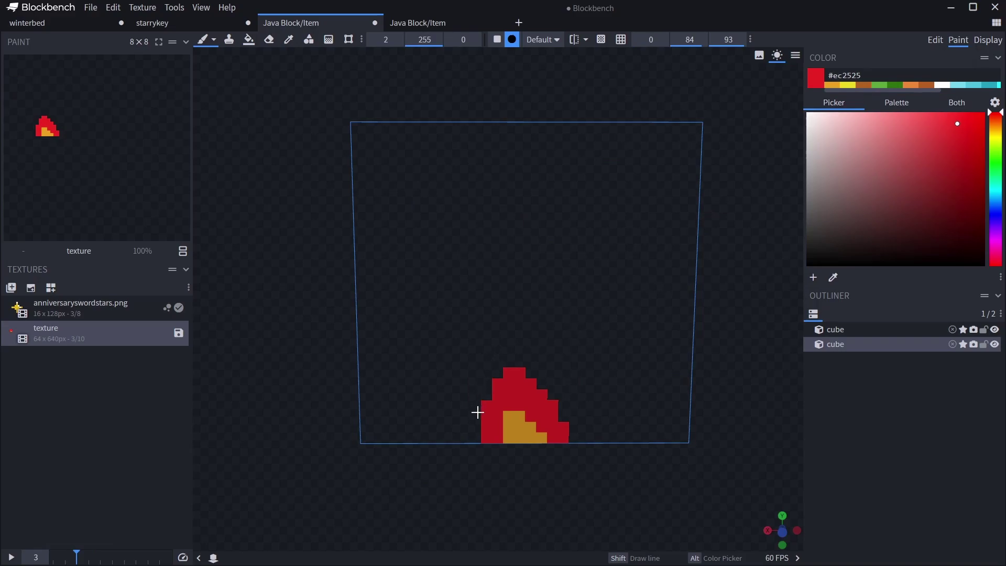
pyautogui.moveTo(507, 385)
pyautogui.mouseDown()
pyautogui.moveTo(512, 283)
pyautogui.moveTo(549, 447)
pyautogui.moveTo(526, 312)
pyautogui.moveTo(580, 434)
pyautogui.mouseUp()
pyautogui.press('Left')
pyautogui.click(832, 85)
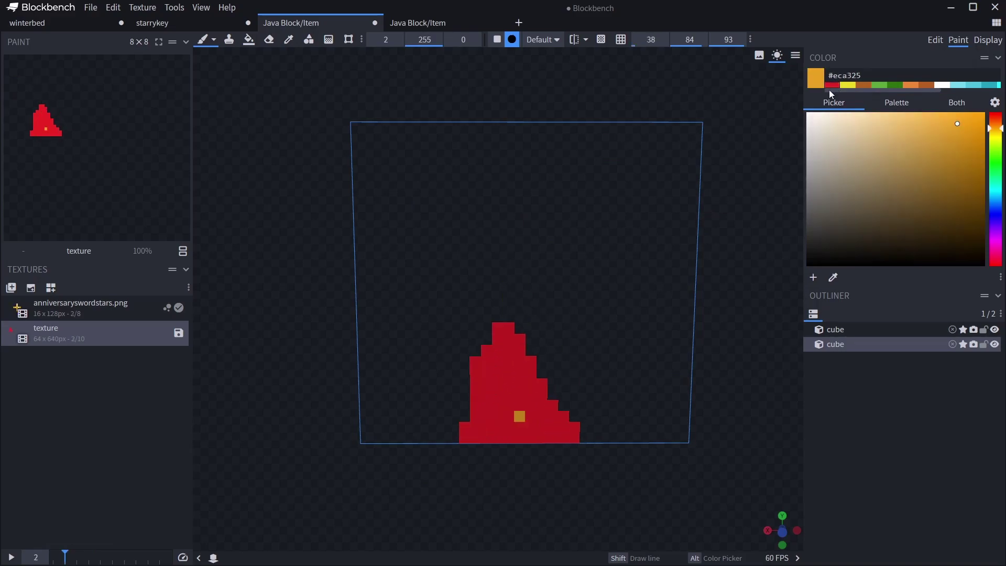
pyautogui.moveTo(517, 414)
pyautogui.mouseDown()
pyautogui.moveTo(490, 432)
pyautogui.moveTo(512, 406)
pyautogui.moveTo(481, 436)
pyautogui.moveTo(514, 379)
pyautogui.moveTo(512, 433)
pyautogui.moveTo(521, 423)
pyautogui.moveTo(508, 431)
pyautogui.moveTo(525, 428)
pyautogui.mouseUp()
pyautogui.hotkey('ctrl', 'z')
pyautogui.click(848, 85)
pyautogui.click(403, 387)
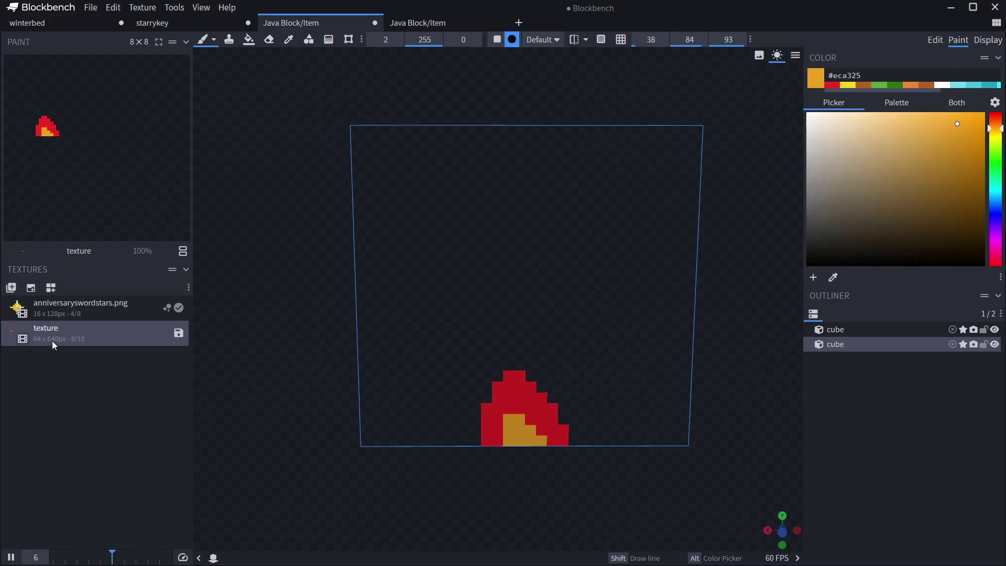
# Step: Pause the animation preview and review the flame texture's frame time, interpolation and loop mode properties
pyautogui.press('alt')
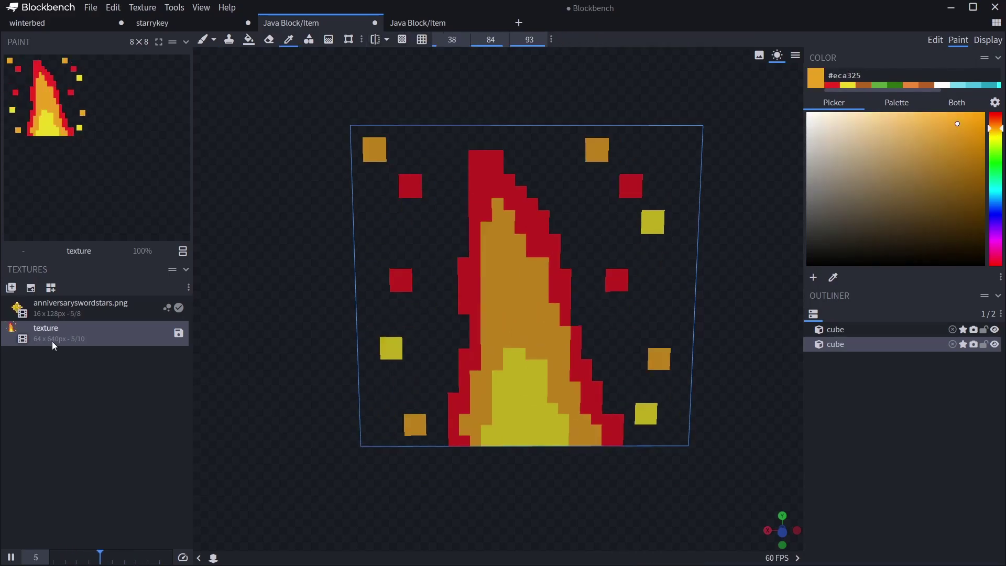
pyautogui.click(10, 557)
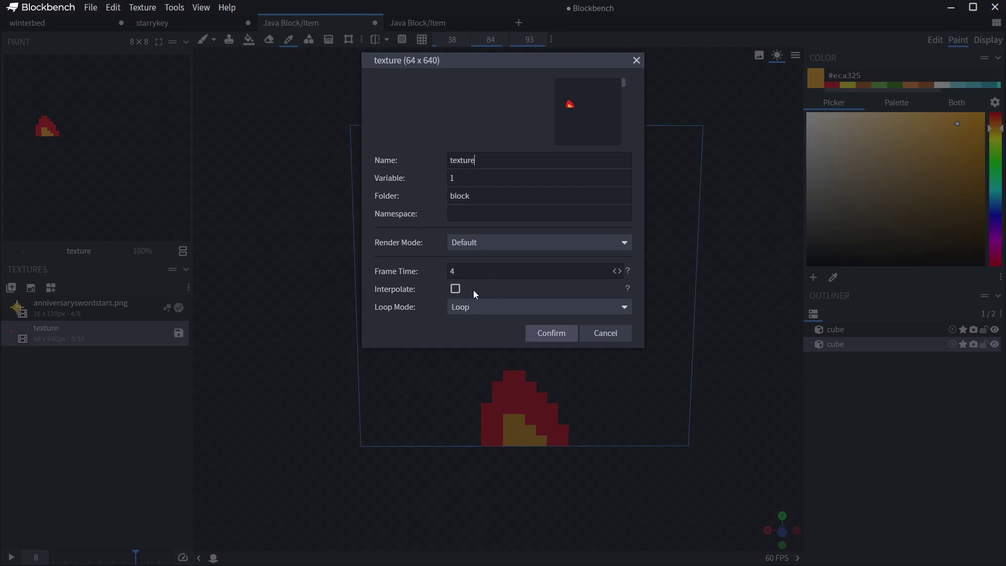
pyautogui.click(543, 342)
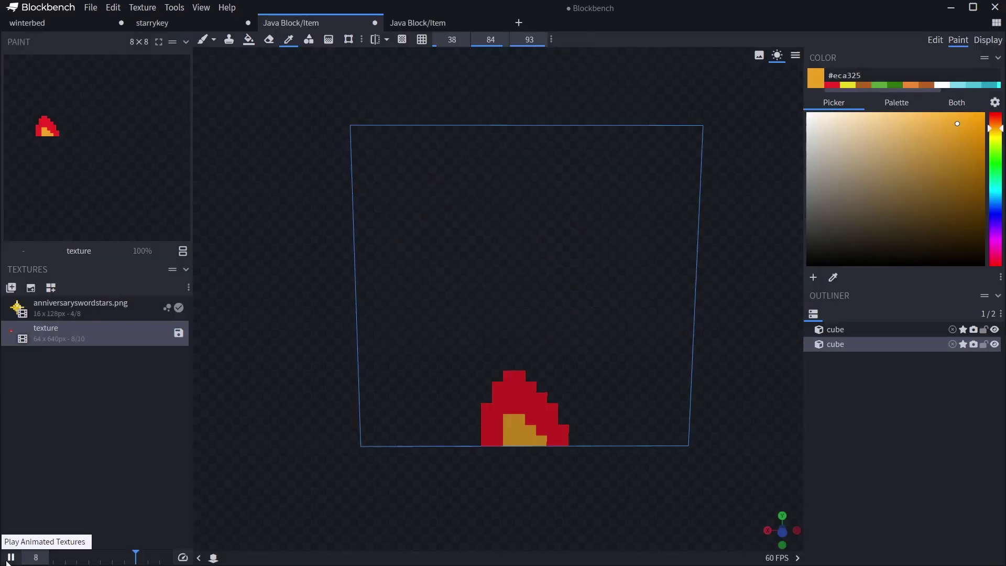
# Step: Play and pause the flame animation, and scrub through its frames to check the motion
pyautogui.click(11, 557)
pyautogui.click(14, 557)
pyautogui.moveTo(47, 553); pyautogui.dragTo(28, 560)
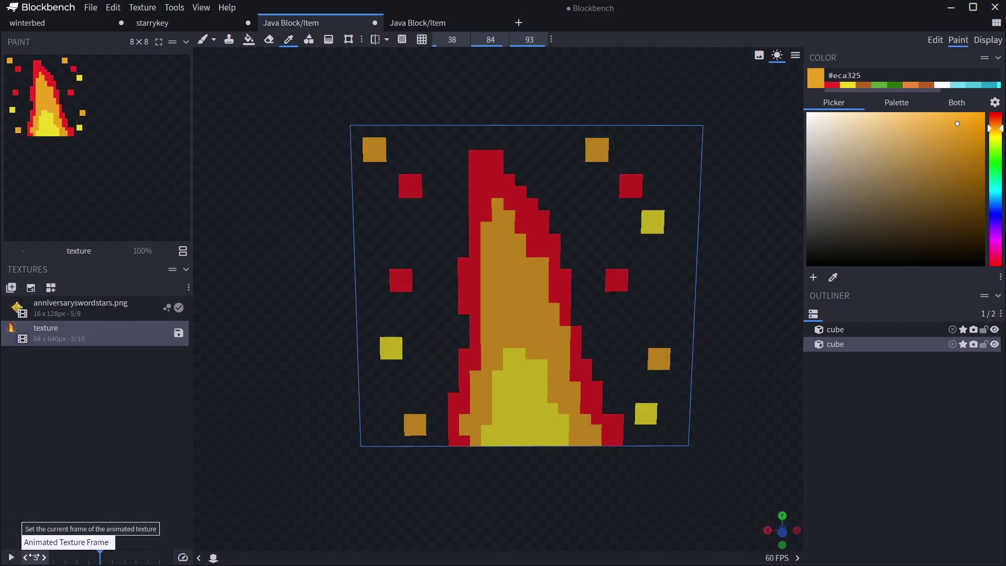
# Step: Copy the whole flame image from frame 4 with the Copy Paste Tool and place it on frame 6
pyautogui.click(28, 558)
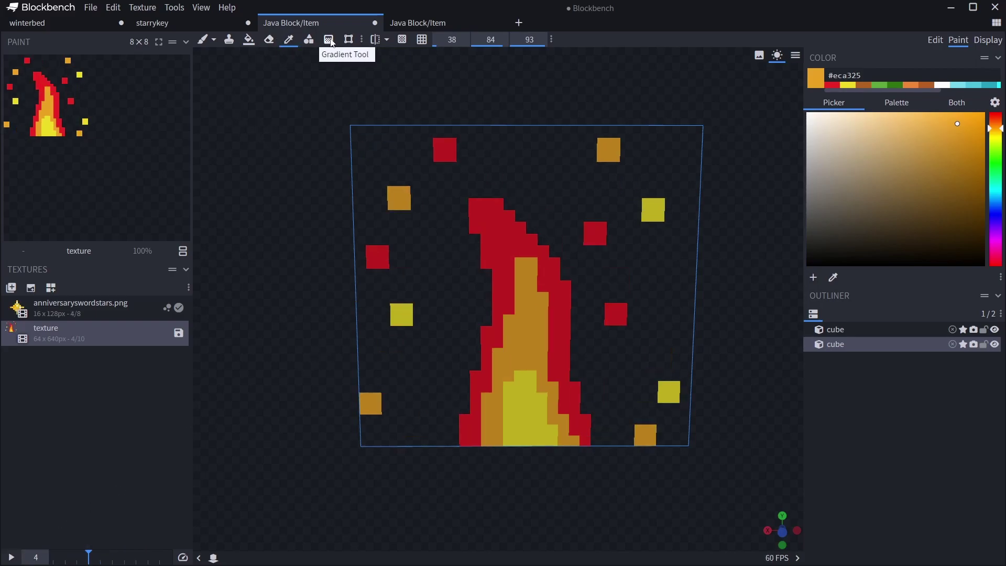
pyautogui.click(349, 39)
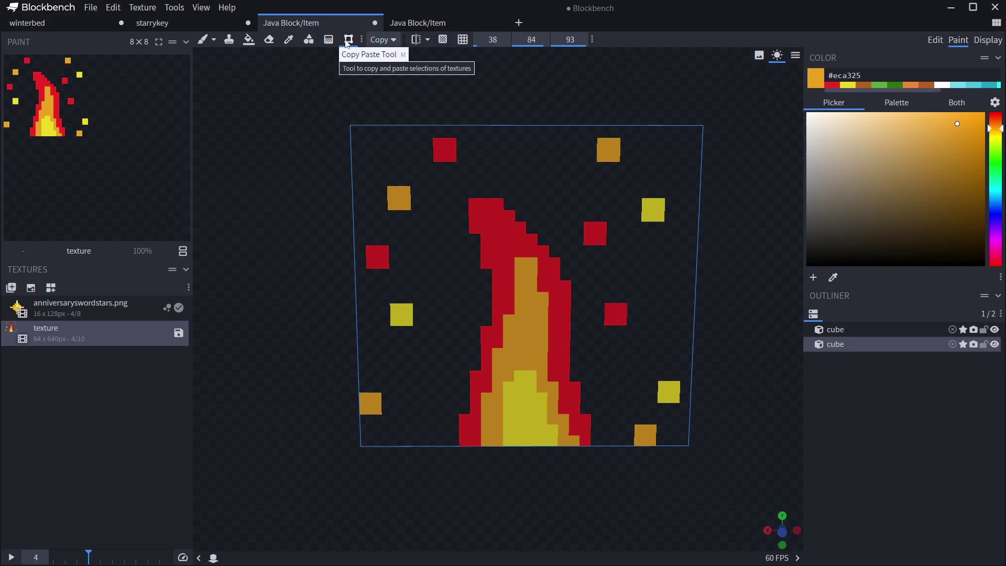
pyautogui.moveTo(350, 126)
pyautogui.mouseDown()
pyautogui.moveTo(360, 142)
pyautogui.moveTo(341, 115)
pyautogui.mouseUp()
pyautogui.moveTo(4, 55); pyautogui.dragTo(87, 135)
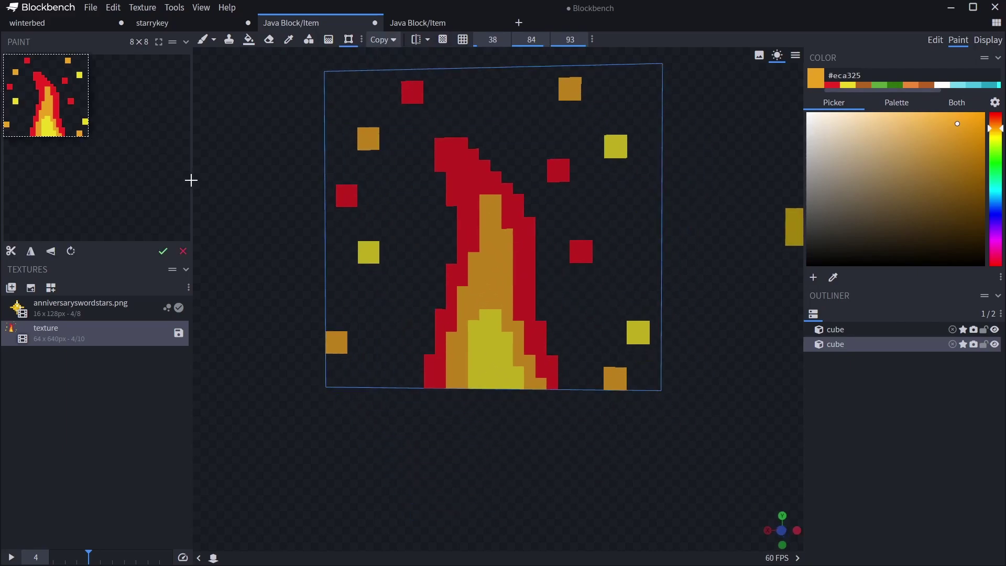
pyautogui.click(44, 557)
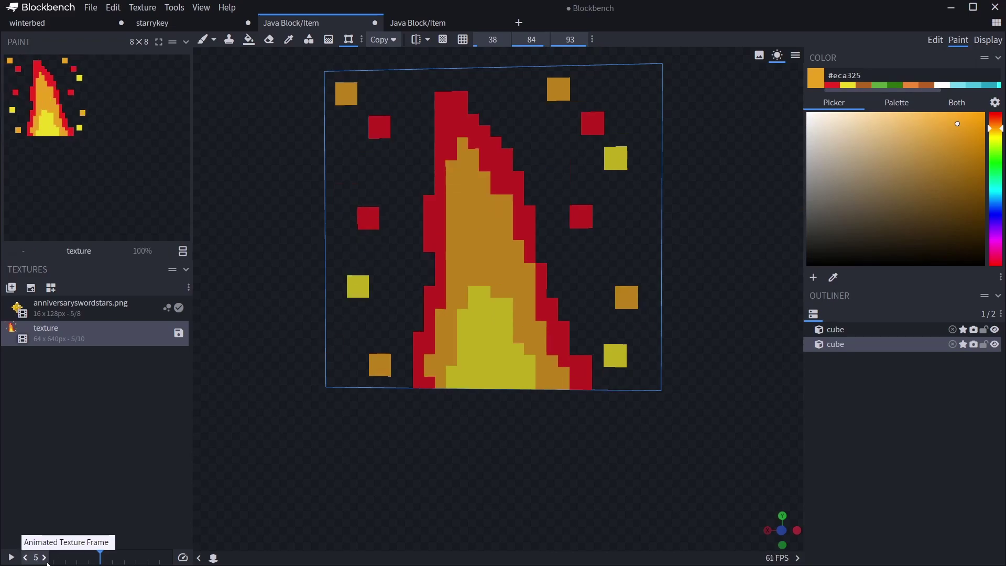
pyautogui.click(44, 558)
pyautogui.click(163, 252)
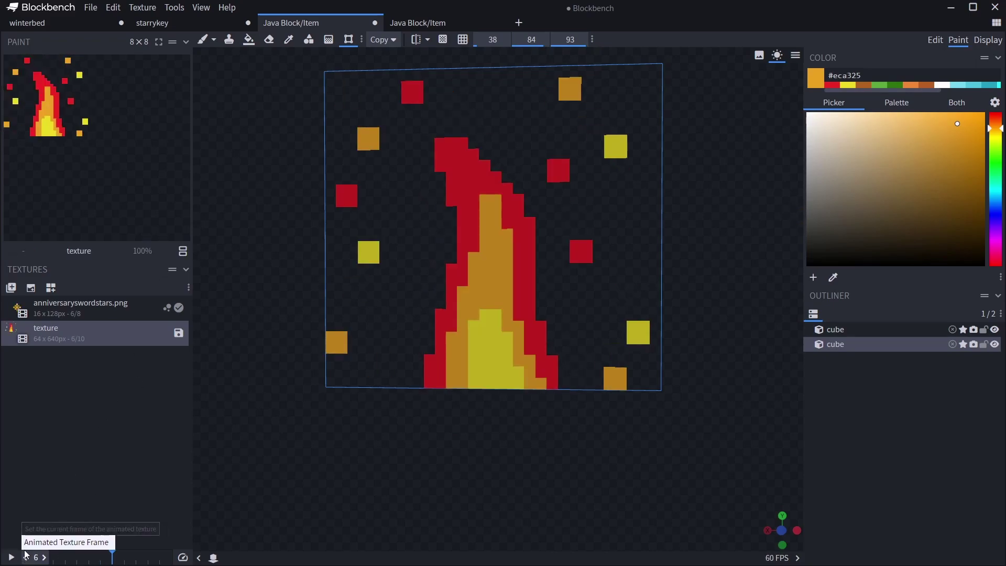
# Step: Copy the whole flame image from frame 3 and place it on frame 7
pyautogui.click(25, 558)
pyautogui.click(25, 557)
pyautogui.click(25, 558)
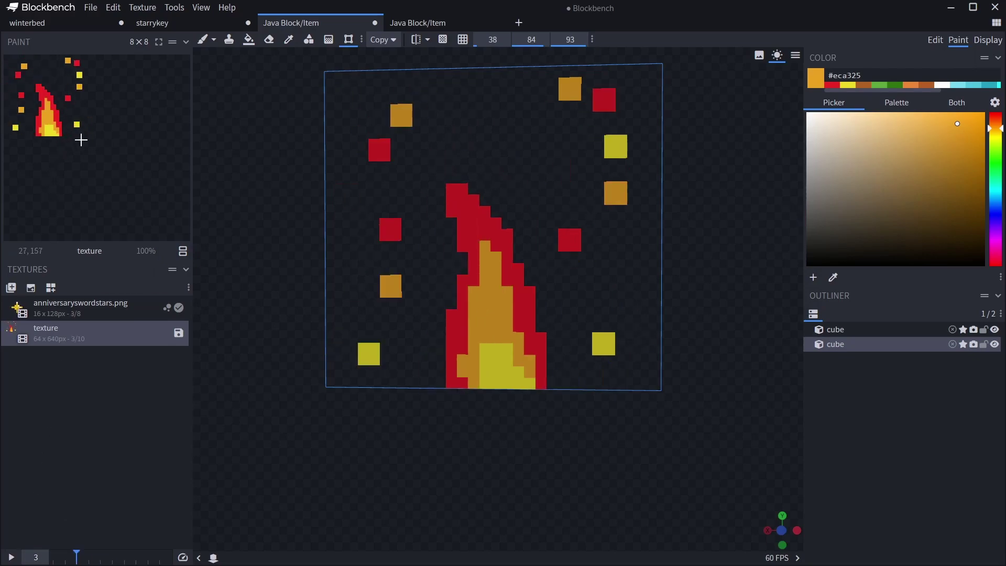
pyautogui.moveTo(81, 139); pyautogui.dragTo(45, 97)
pyautogui.moveTo(67, 224); pyautogui.dragTo(43, 45)
pyautogui.hotkey('ctrl', 'v')
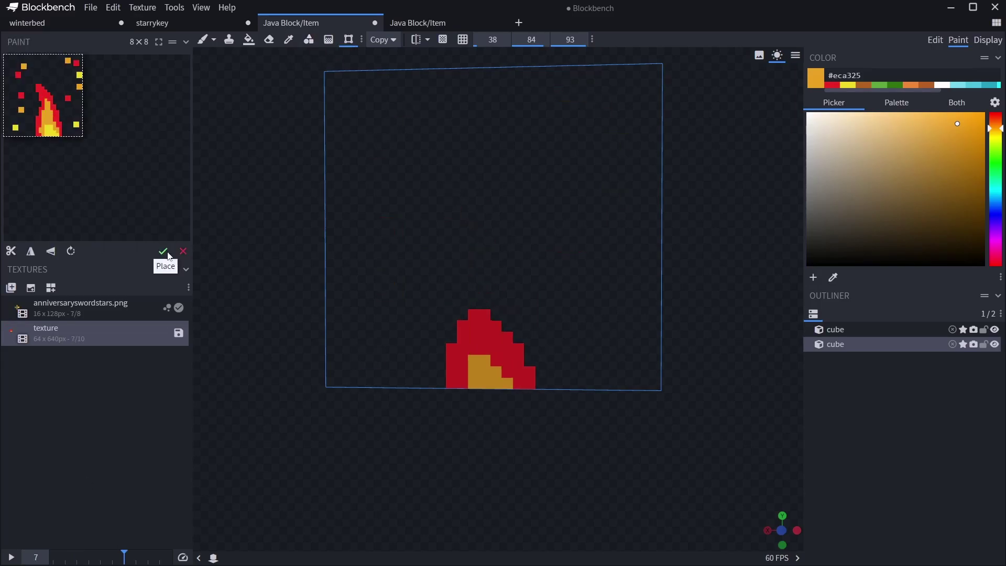
pyautogui.click(166, 251)
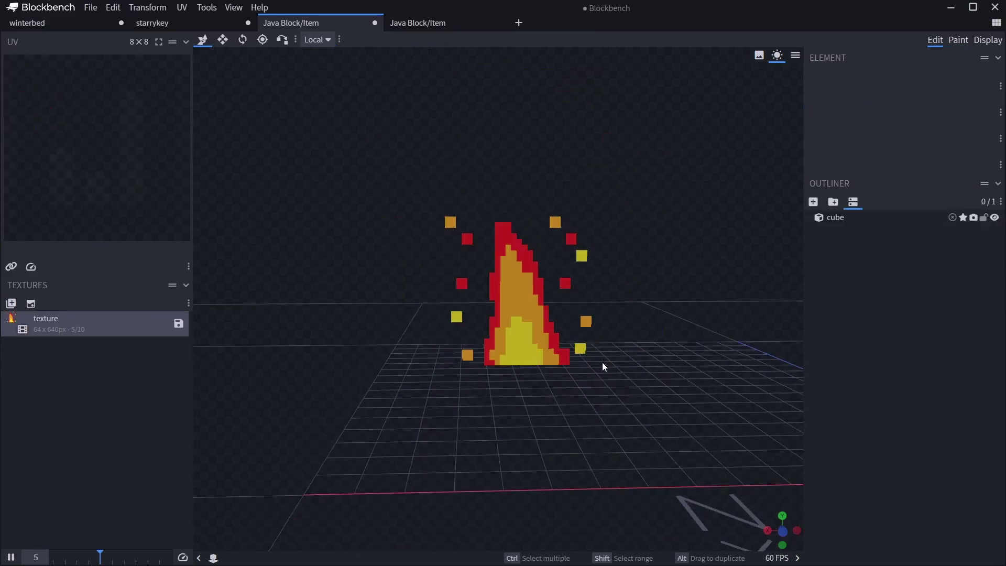
# Step: Watch the flame animation play from far away and close up
pyautogui.scroll(-5, 603, 363)
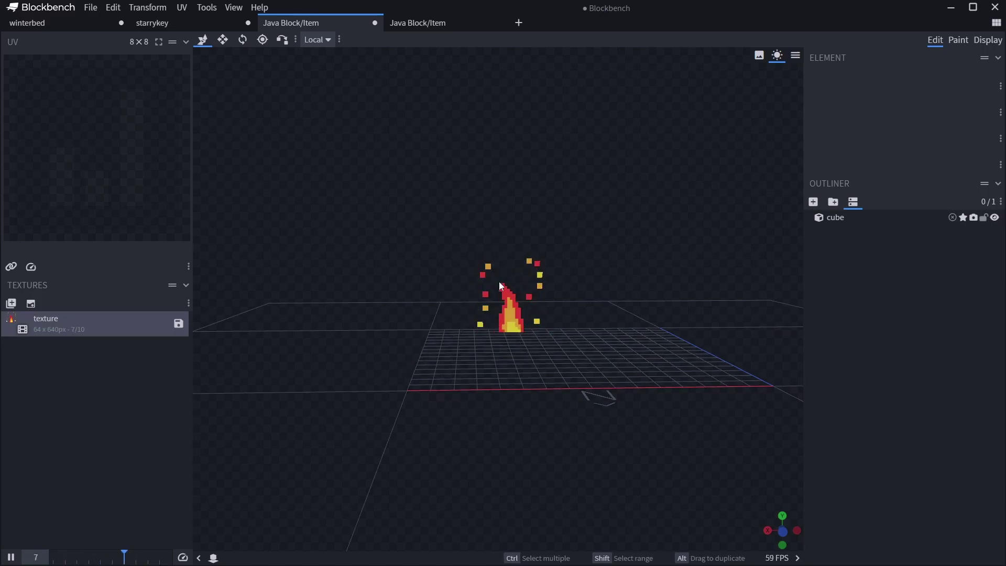
pyautogui.scroll(7, 508, 398)
pyautogui.scroll(-4, 511, 536)
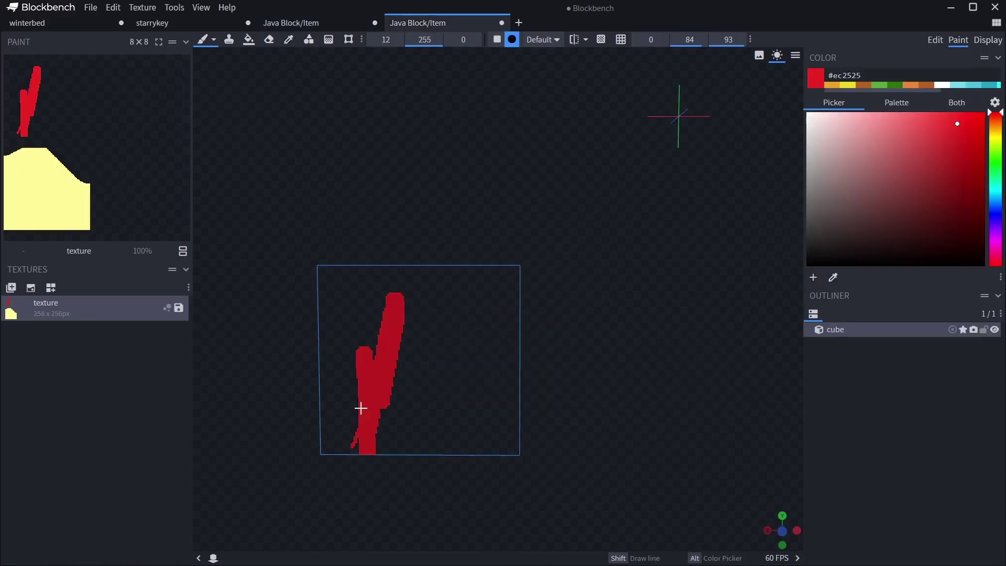
# Step: Undo the existing red strokes on the cube's texture
pyautogui.hotkey('ctrl', 'z')
pyautogui.hotkey('ctrl', 'z')
pyautogui.hotkey('ctrl', 'z')
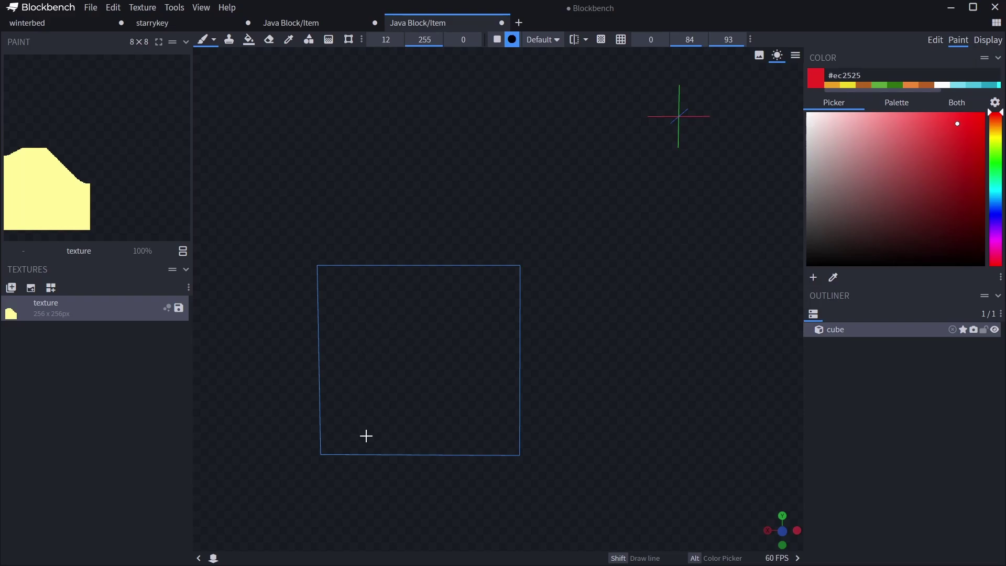
# Step: Try curved red #ec2525 strokes up the cube's face with the size 12 brush, undoing each one
pyautogui.moveTo(355, 451)
pyautogui.mouseDown()
pyautogui.moveTo(382, 355)
pyautogui.moveTo(388, 283)
pyautogui.mouseUp()
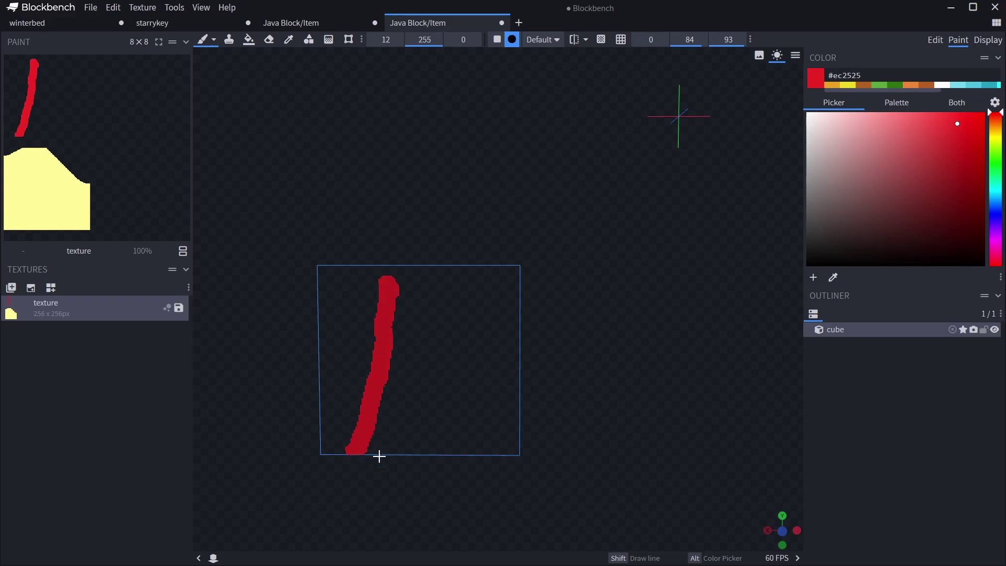
pyautogui.hotkey('ctrl', 'z')
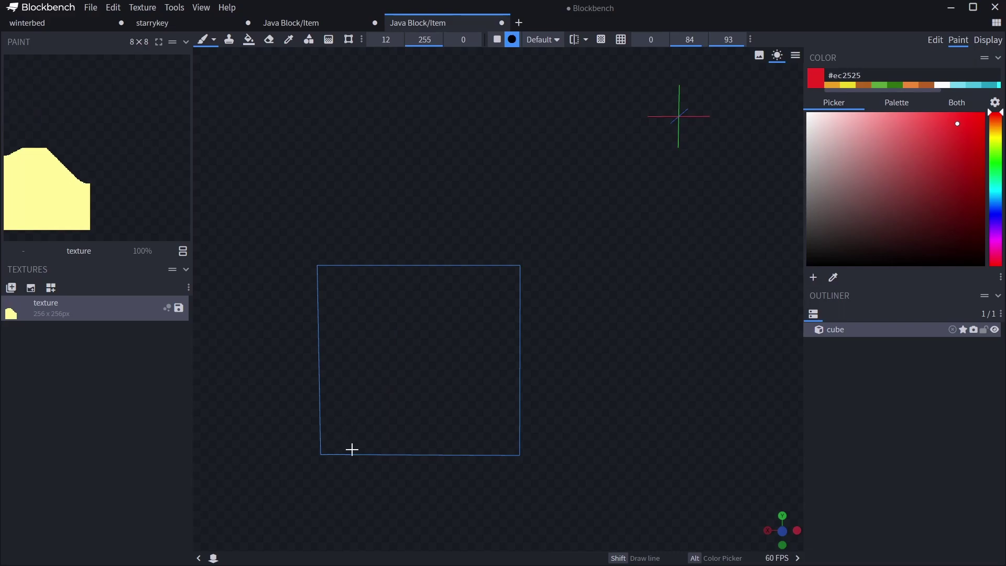
pyautogui.moveTo(352, 449); pyautogui.dragTo(387, 273)
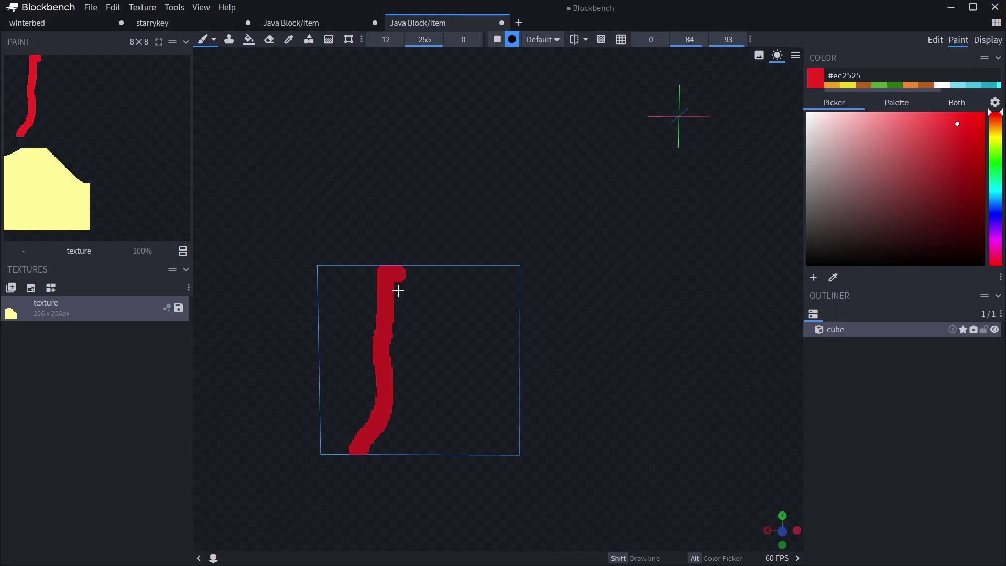
pyautogui.hotkey('ctrl', 'z')
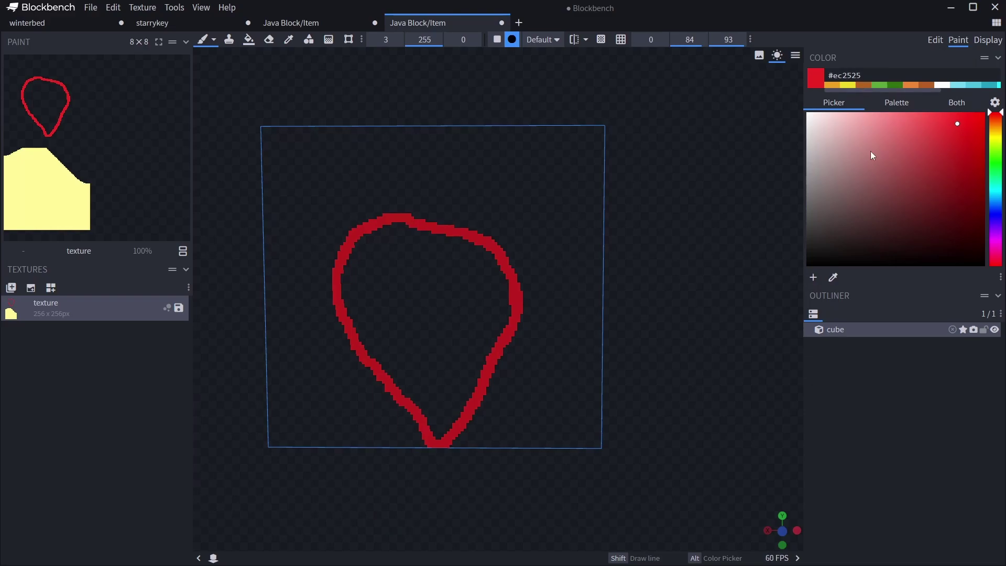
# Step: Pick the lighter red #f03232, enlarge the brush and fill in along the inside of the red strawberry outline
pyautogui.moveTo(938, 123); pyautogui.dragTo(949, 121)
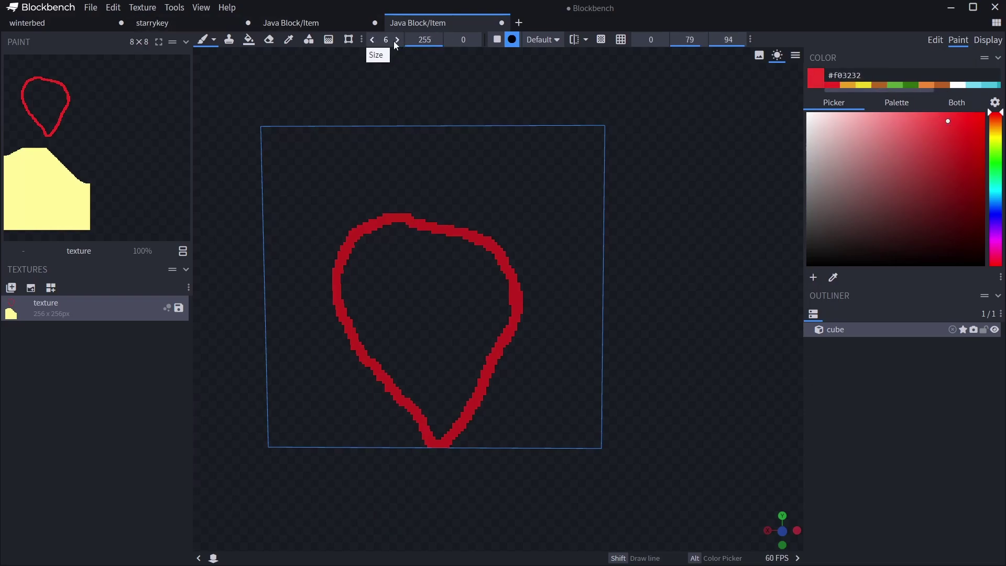
pyautogui.click(397, 40)
pyautogui.click(397, 40)
pyautogui.moveTo(367, 313)
pyautogui.mouseDown()
pyautogui.moveTo(355, 297)
pyautogui.moveTo(357, 266)
pyautogui.moveTo(350, 292)
pyautogui.moveTo(371, 247)
pyautogui.moveTo(393, 233)
pyautogui.moveTo(433, 241)
pyautogui.mouseUp()
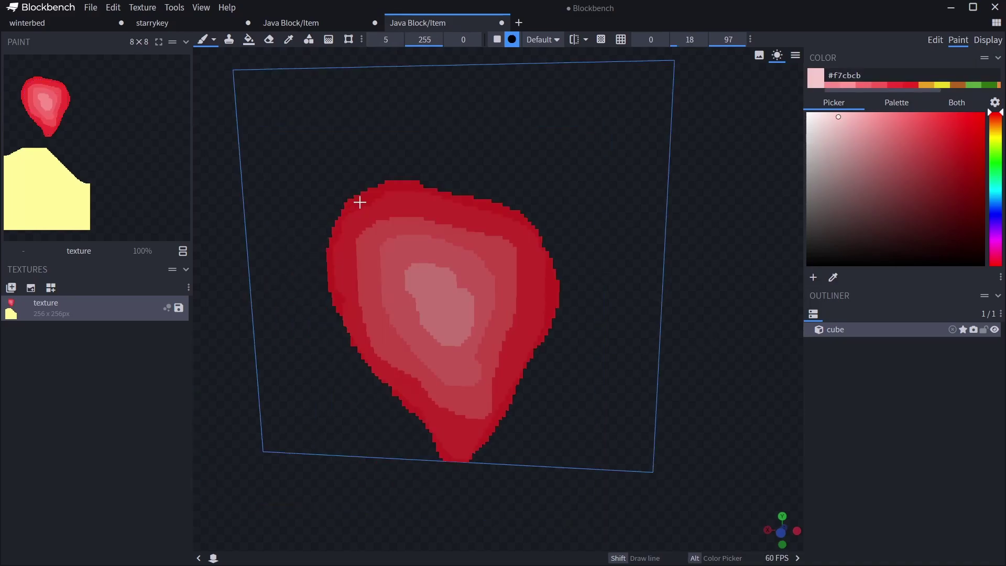
# Step: Paint a U-shaped pale pink #f7cbcb line over the strawberry with the size 5 brush
pyautogui.moveTo(371, 190)
pyautogui.mouseDown()
pyautogui.moveTo(406, 334)
pyautogui.moveTo(467, 373)
pyautogui.moveTo(492, 302)
pyautogui.moveTo(472, 215)
pyautogui.mouseUp()
pyautogui.scroll(-12, 577, 266)
pyautogui.moveTo(670, 387); pyautogui.dragTo(727, 389)
pyautogui.scroll(7, 730, 389)
# Step: Paint two green #5da839 leaves spreading outward from the strawberry's top edge with the size 5 brush
pyautogui.click(975, 87)
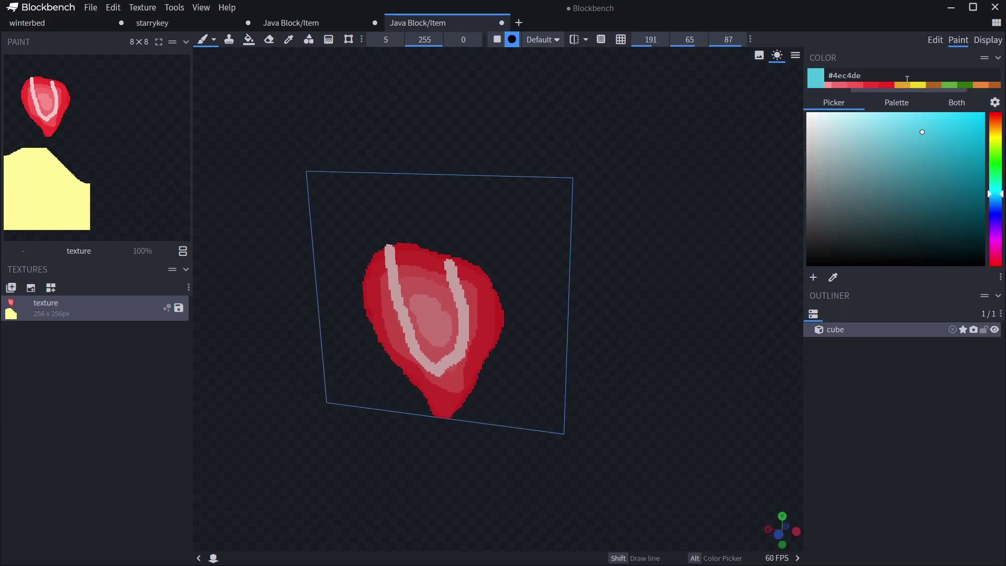
pyautogui.click(988, 85)
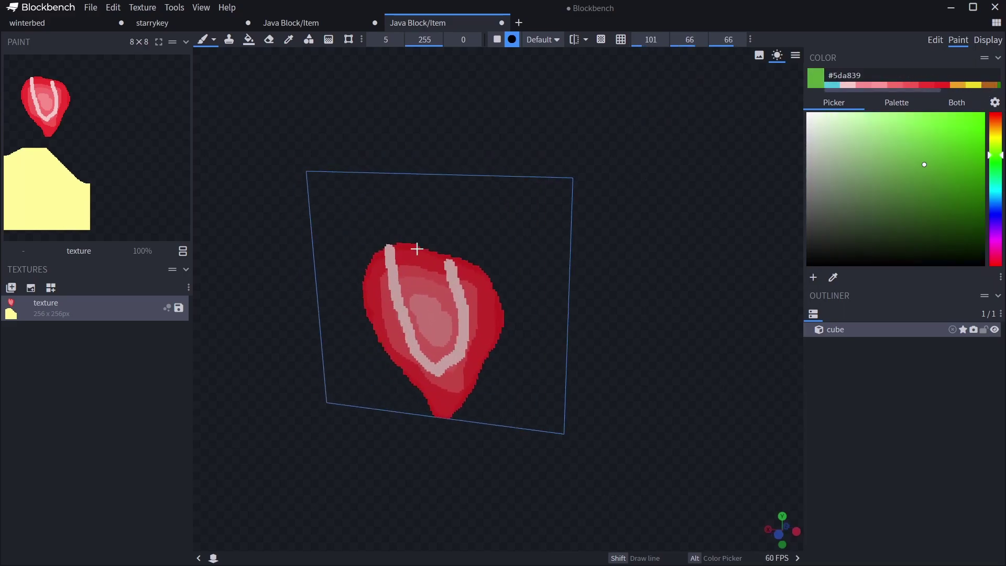
pyautogui.moveTo(437, 252); pyautogui.dragTo(513, 267)
pyautogui.click(439, 249)
pyautogui.moveTo(468, 272); pyautogui.dragTo(506, 279, button='middle')
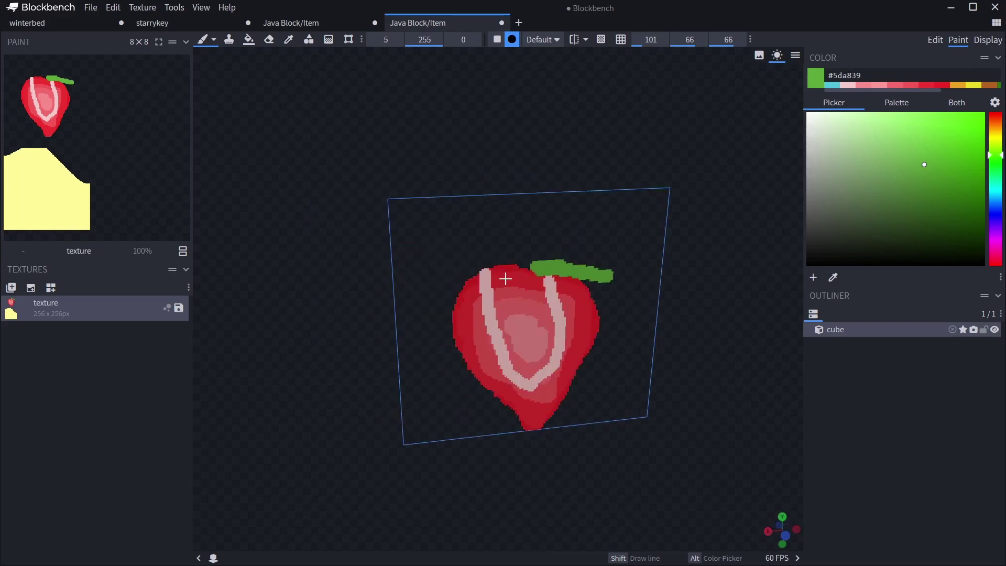
pyautogui.moveTo(493, 262); pyautogui.dragTo(414, 261)
pyautogui.moveTo(682, 311)
pyautogui.mouseDown()
pyautogui.moveTo(587, 290)
pyautogui.moveTo(671, 282)
pyautogui.mouseUp()
pyautogui.scroll(5, 671, 282)
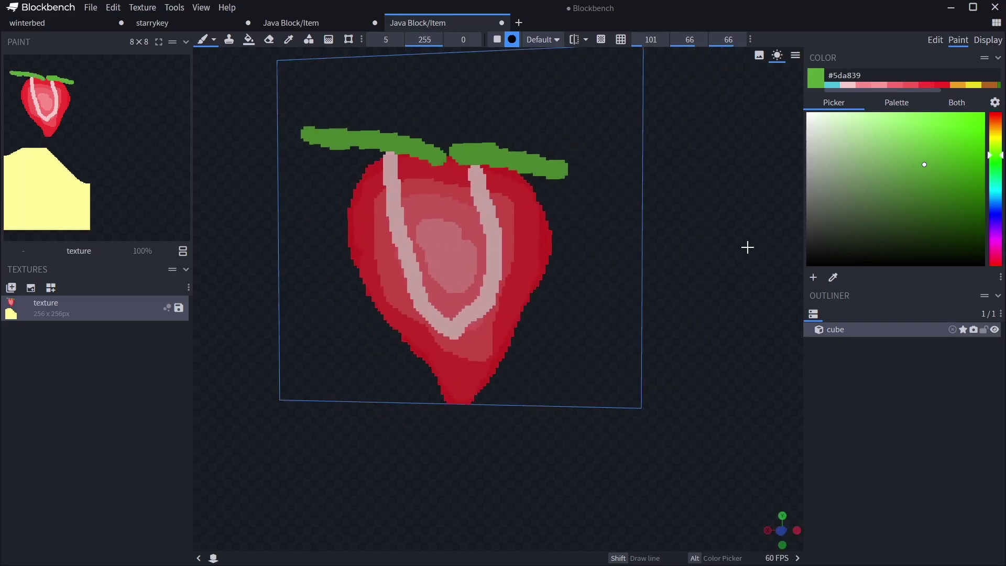
# Step: Undo the leaves, pink line and inner shading back to the bare red outline
pyautogui.hotkey('ctrl', 'z')
pyautogui.hotkey('ctrl', 'z')
pyautogui.hotkey('ctrl', 'z')
pyautogui.hotkey('ctrl', 'z')
pyautogui.hotkey('ctrl', 'z')
pyautogui.hotkey('ctrl', 'z')
pyautogui.hotkey('ctrl', 'z')
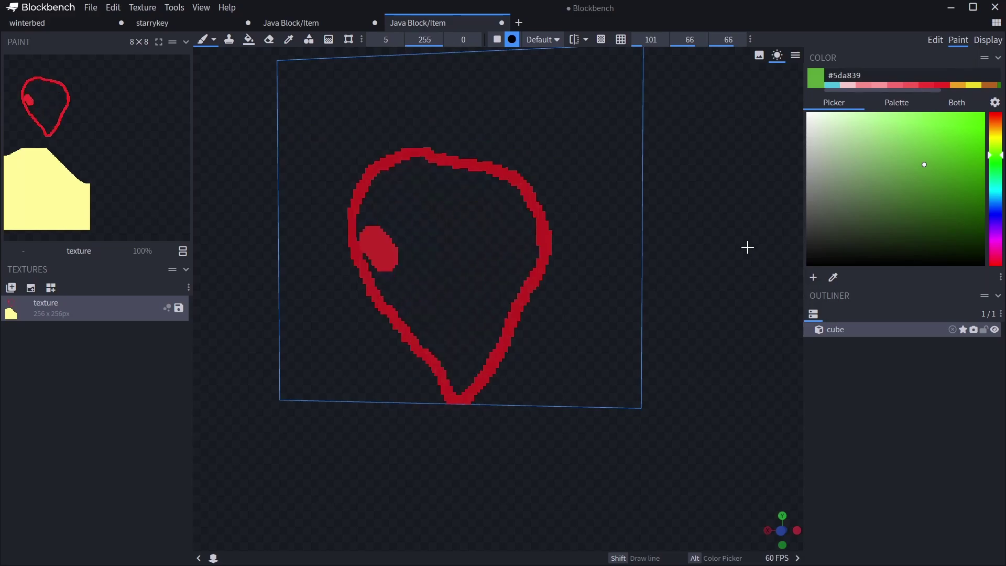
pyautogui.hotkey('ctrl', 'z')
# Step: Try soft red strokes on the cube's face with the Smooth Brush at sizes 5 and 12, undoing them
pyautogui.scroll(3, 692, 399)
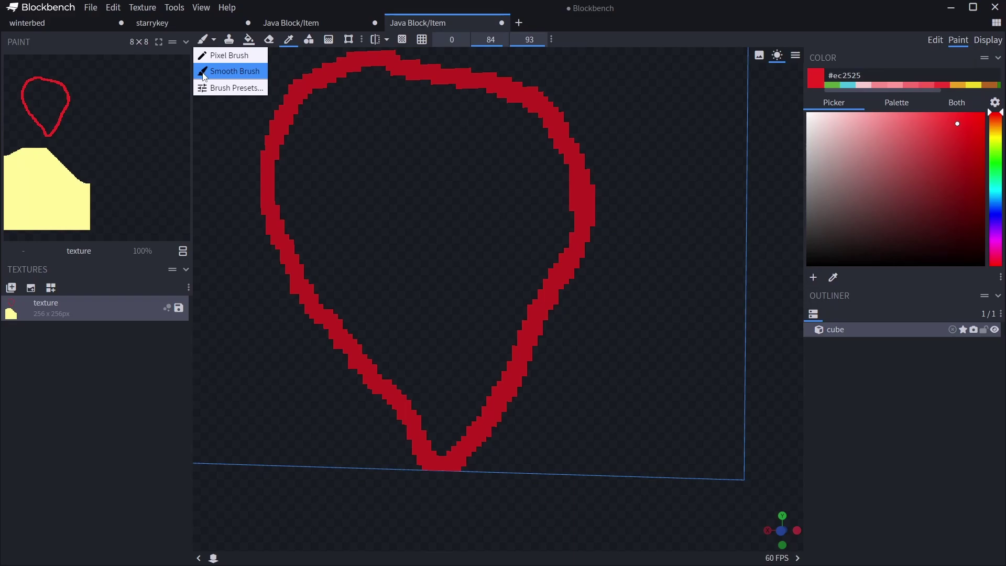
pyautogui.click(205, 72)
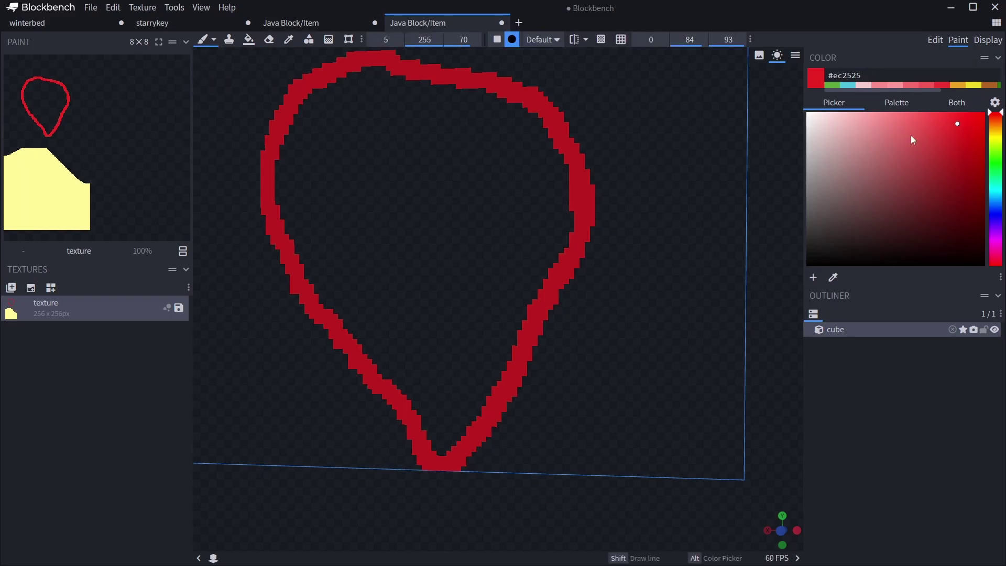
pyautogui.moveTo(954, 124); pyautogui.dragTo(944, 122)
pyautogui.moveTo(327, 114)
pyautogui.mouseDown()
pyautogui.moveTo(379, 79)
pyautogui.moveTo(272, 148)
pyautogui.moveTo(260, 207)
pyautogui.moveTo(314, 95)
pyautogui.moveTo(330, 87)
pyautogui.mouseUp()
pyautogui.hotkey('ctrl', 'z')
pyautogui.hotkey('ctrl', 'z')
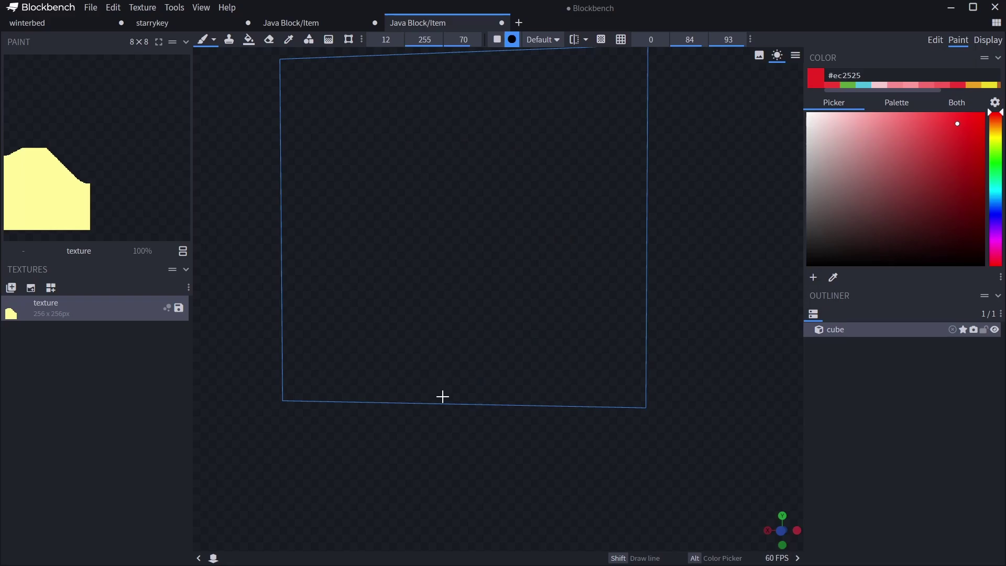
pyautogui.moveTo(443, 396)
pyautogui.mouseDown()
pyautogui.moveTo(385, 297)
pyautogui.moveTo(368, 213)
pyautogui.moveTo(378, 179)
pyautogui.mouseUp()
pyautogui.hotkey('ctrl', 'z')
# Step: Paint the strawberry body in red #ec2525 with the Smooth Brush, and outline its core in pink #f68e8e at size 5
pyautogui.moveTo(463, 391); pyautogui.dragTo(458, 386)
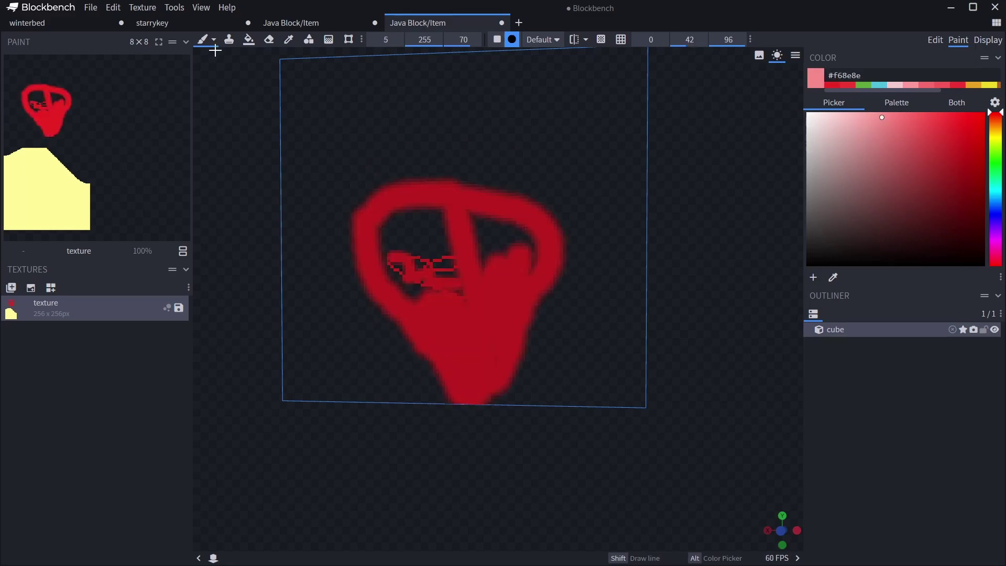
pyautogui.click(205, 42)
pyautogui.click(205, 44)
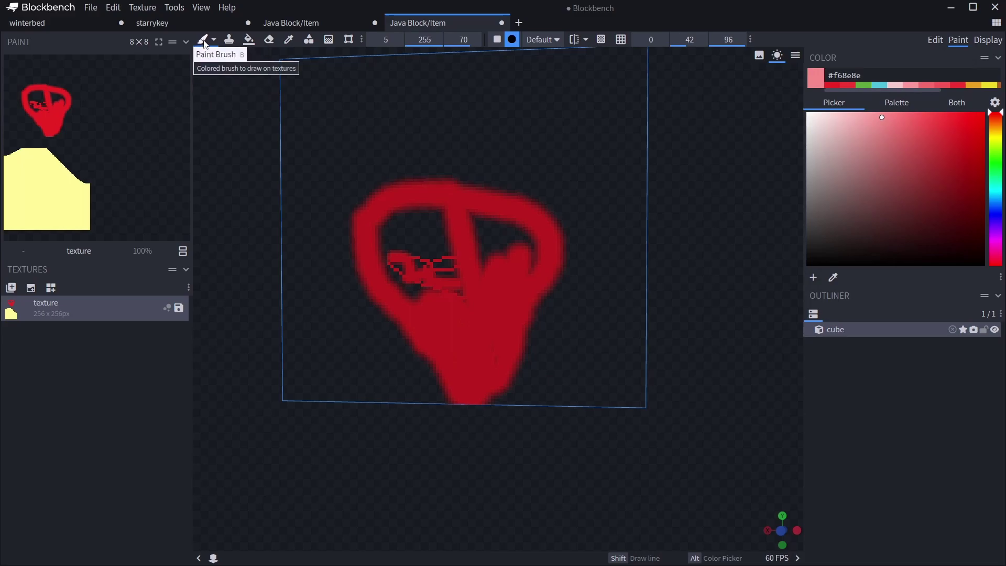
pyautogui.click(213, 39)
pyautogui.click(212, 70)
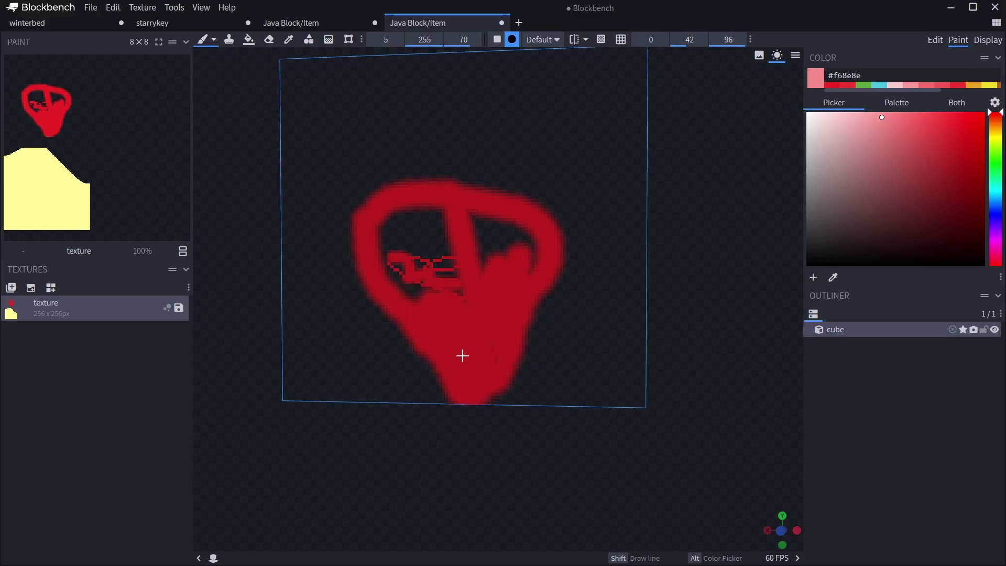
pyautogui.moveTo(470, 369)
pyautogui.mouseDown()
pyautogui.moveTo(407, 241)
pyautogui.moveTo(411, 223)
pyautogui.moveTo(452, 200)
pyautogui.moveTo(474, 219)
pyautogui.mouseUp()
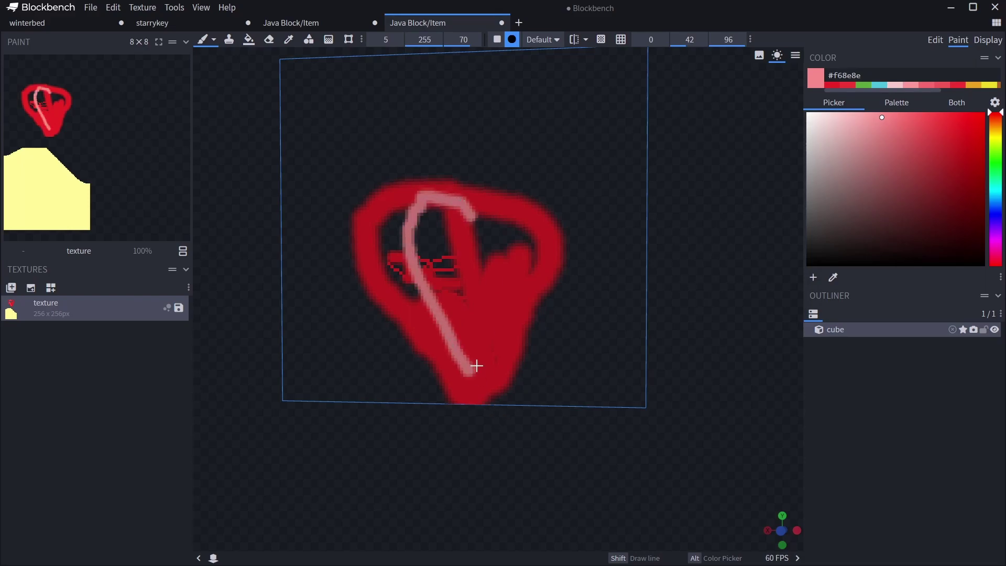
pyautogui.moveTo(476, 356)
pyautogui.mouseDown()
pyautogui.moveTo(473, 217)
pyautogui.moveTo(485, 350)
pyautogui.moveTo(478, 240)
pyautogui.moveTo(472, 354)
pyautogui.mouseUp()
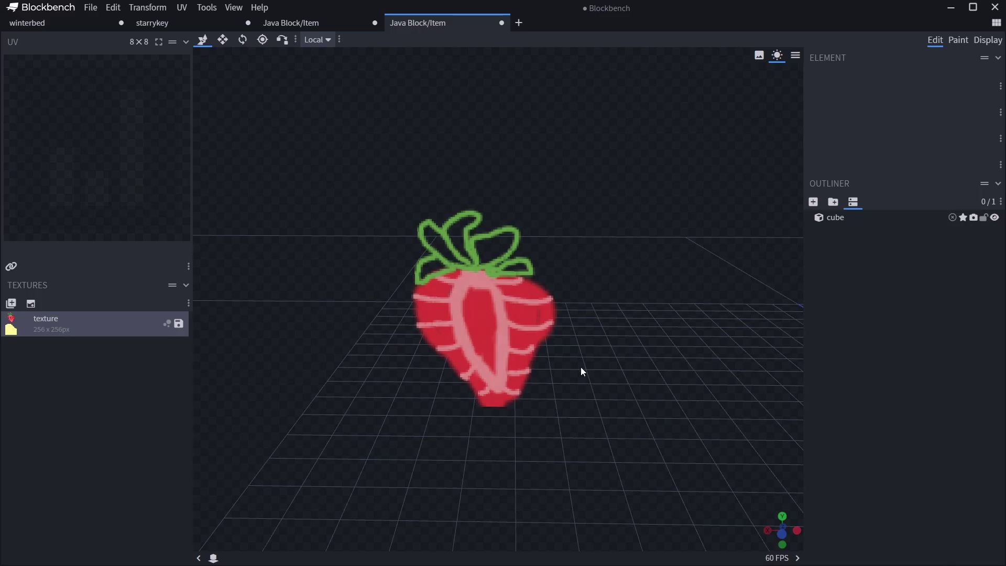
# Step: Examine the strawberry's soft edges up close, and select its cube in Paint mode
pyautogui.scroll(8, 581, 367)
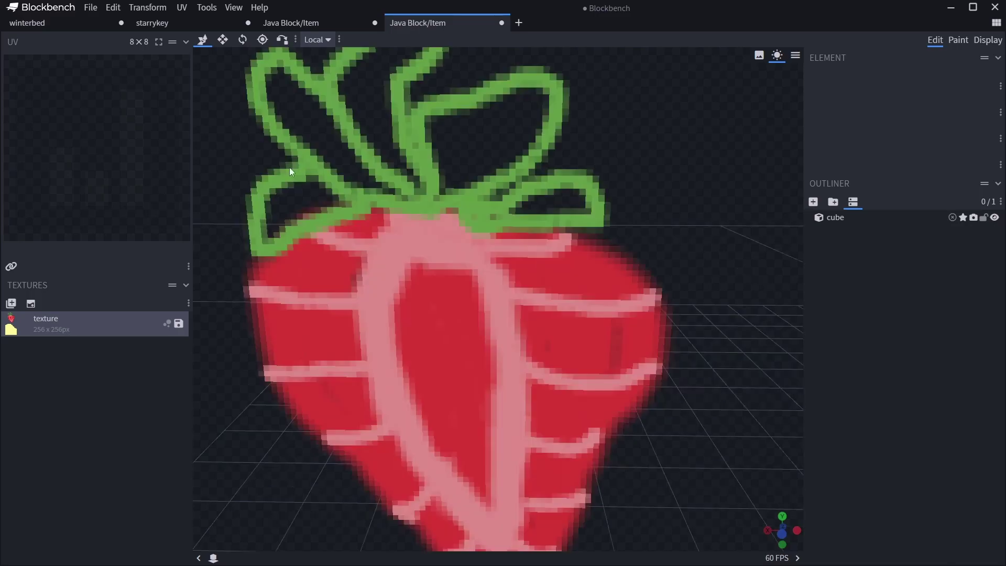
pyautogui.click(366, 242)
pyautogui.press('2')
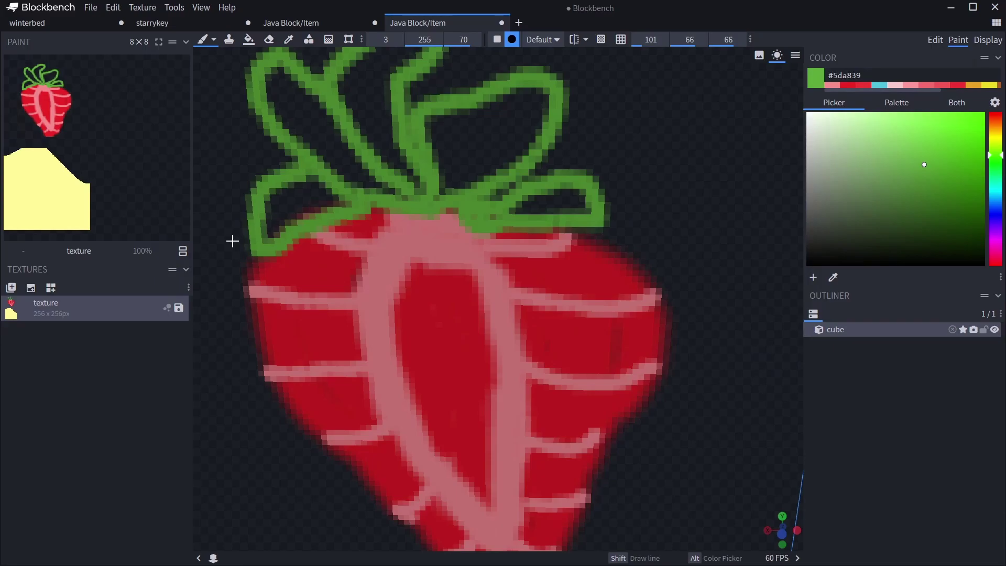
pyautogui.scroll(-6, 712, 398)
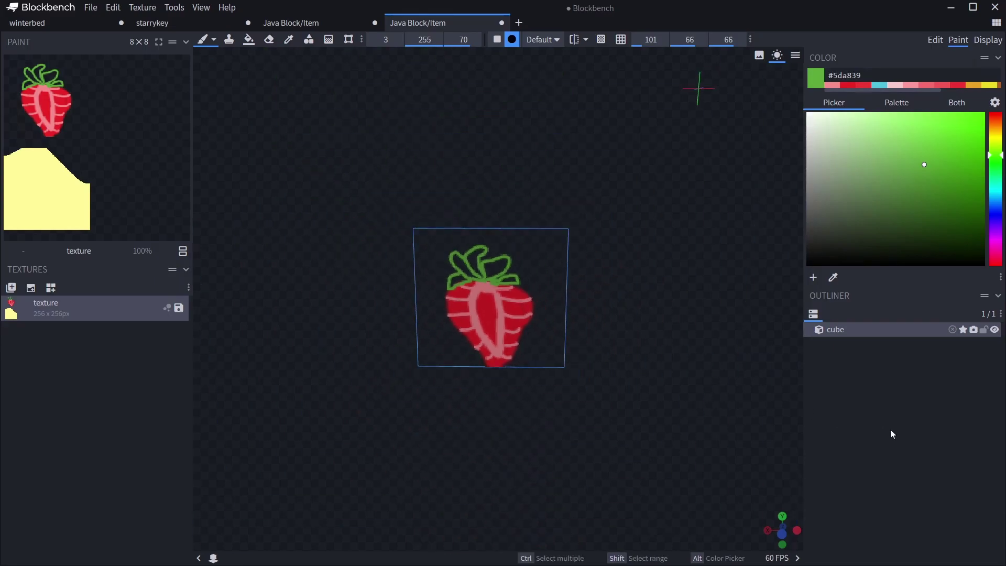
# Step: Review the open winterbed, starrykey, strawberry and flame projects, orbiting the winterbed model for a closer look
pyautogui.click(27, 22)
pyautogui.moveTo(467, 256); pyautogui.dragTo(922, 224)
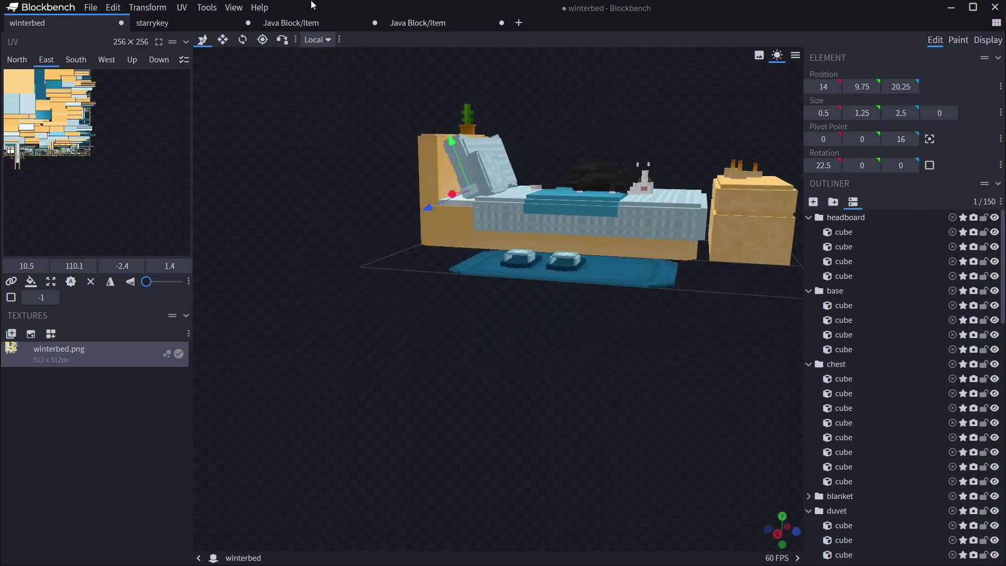
pyautogui.click(90, 8)
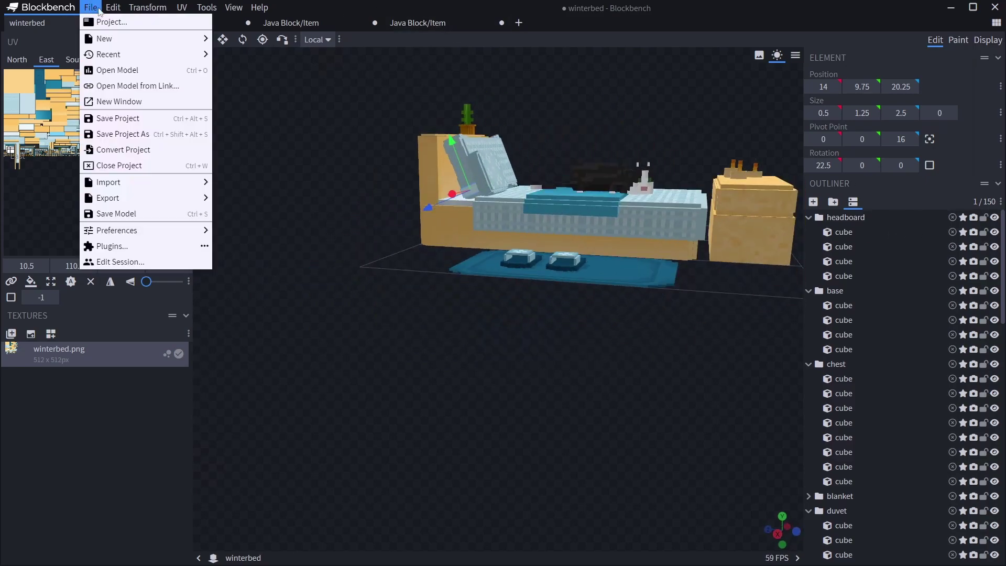
pyautogui.moveTo(124, 9)
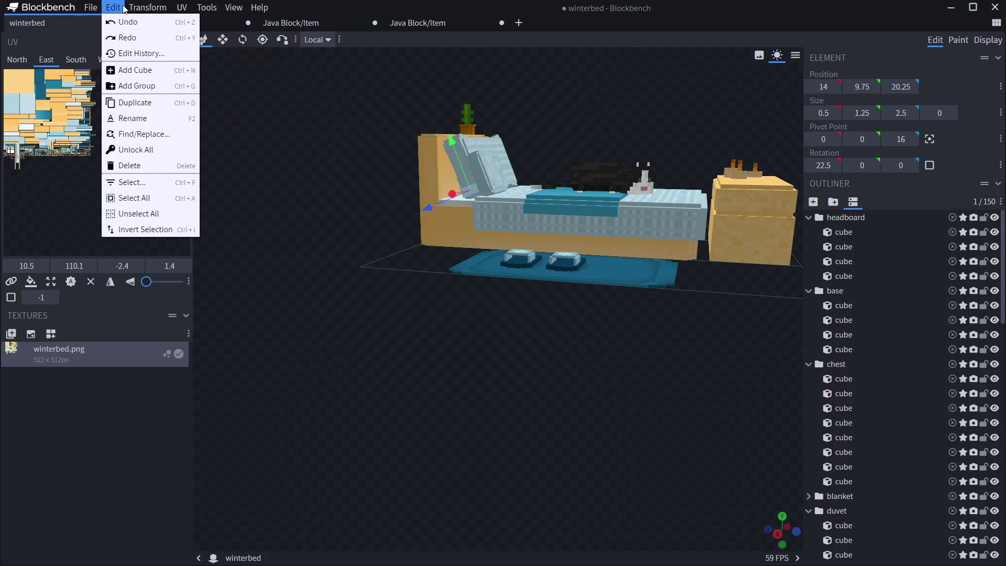
pyautogui.click(230, 23)
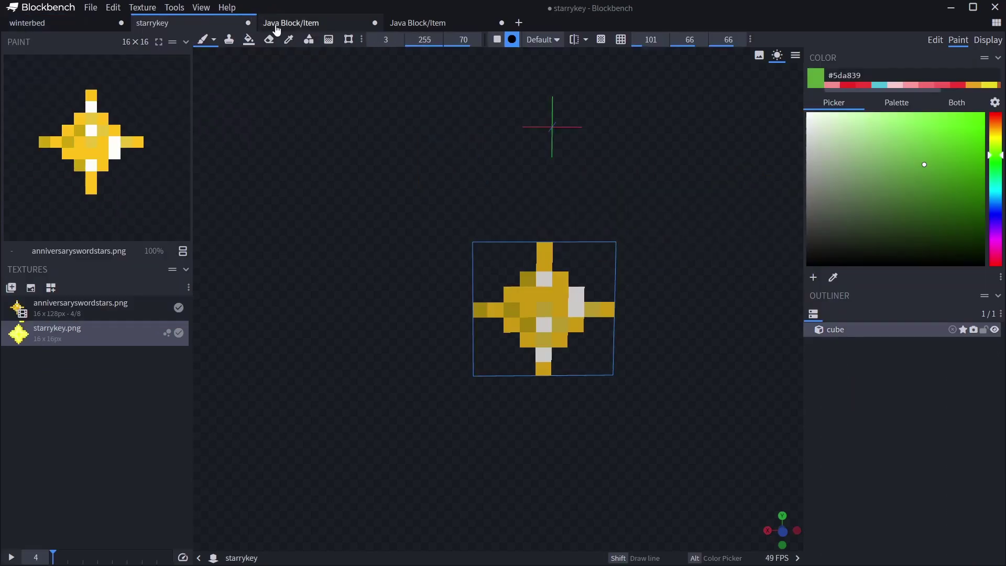
pyautogui.moveTo(282, 28)
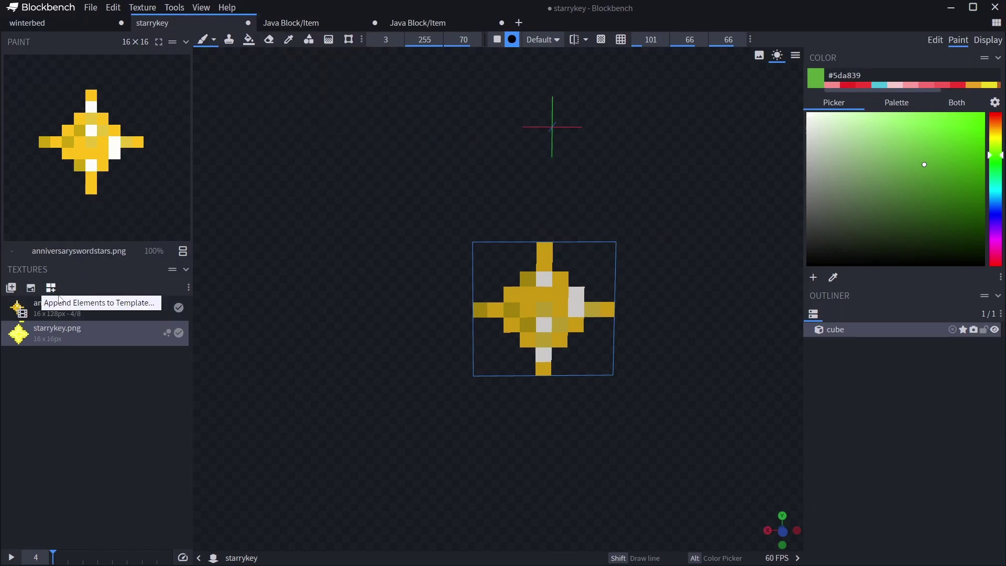
pyautogui.click(449, 21)
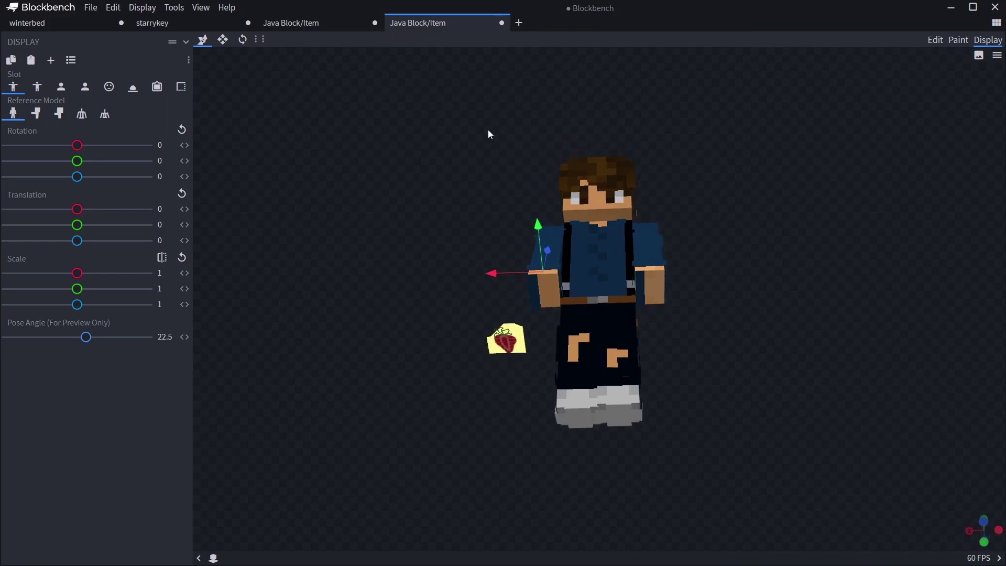
pyautogui.click(277, 24)
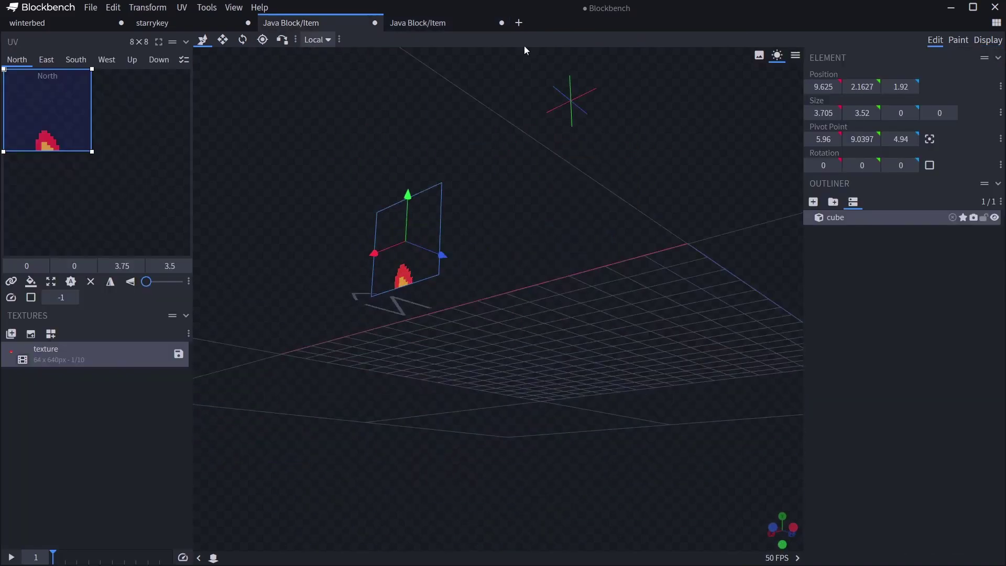
# Step: In the strawberry project's Edit mode, move the UV of the cube's south face onto the strawberry artwork in the texture
pyautogui.click(467, 20)
pyautogui.click(935, 39)
pyautogui.moveTo(680, 109); pyautogui.dragTo(479, 129)
pyautogui.click(370, 220)
pyautogui.moveTo(74, 173); pyautogui.dragTo(73, 63)
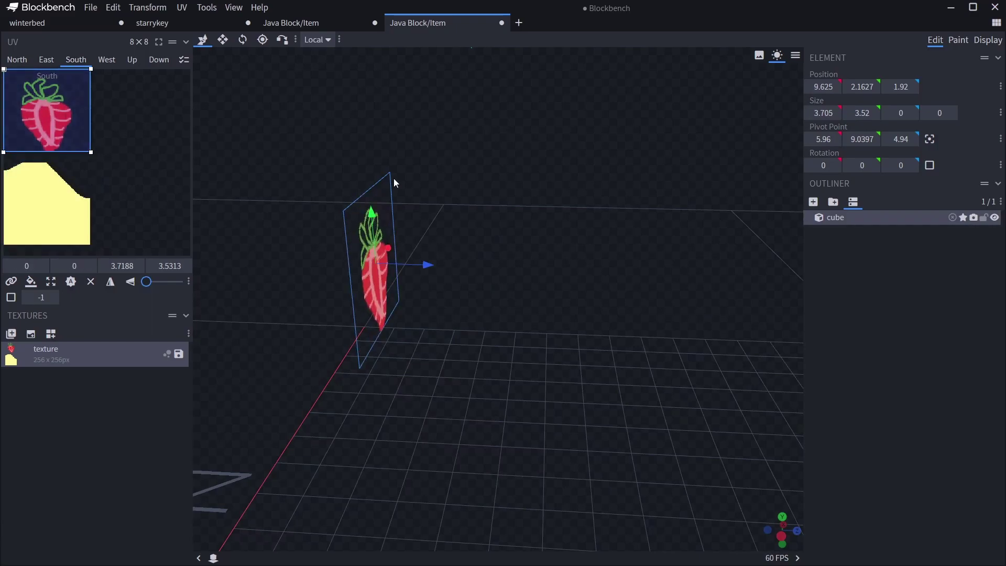
# Step: Compare the strawberry up close in Edit mode with how it appears beside the player model in Display mode
pyautogui.click(995, 42)
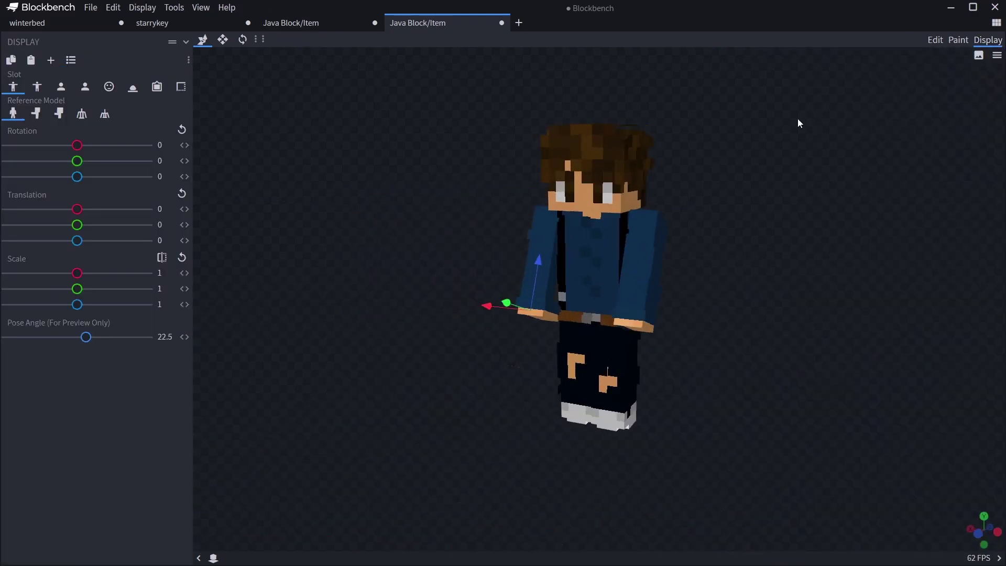
pyautogui.click(929, 40)
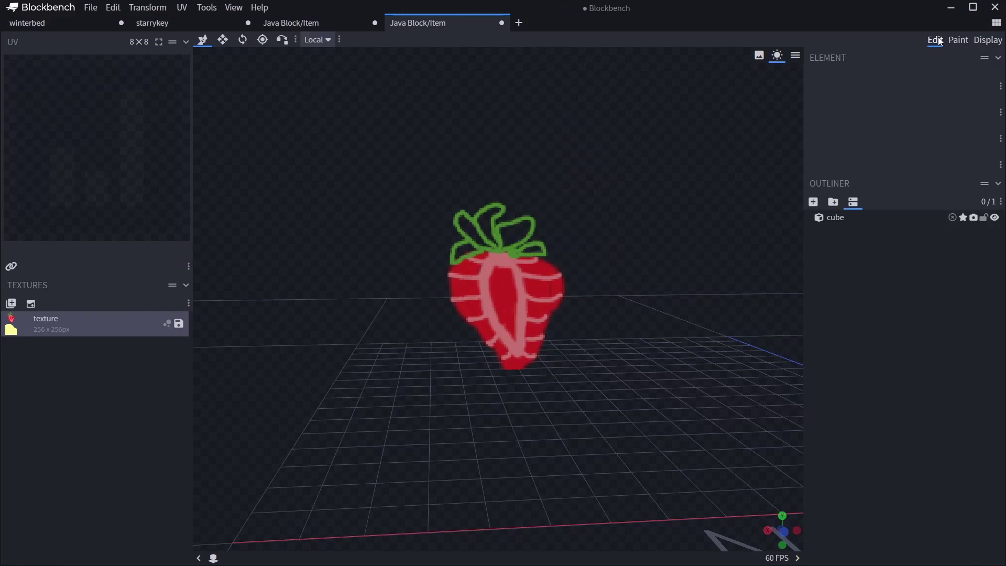
pyautogui.scroll(3, 448, 313)
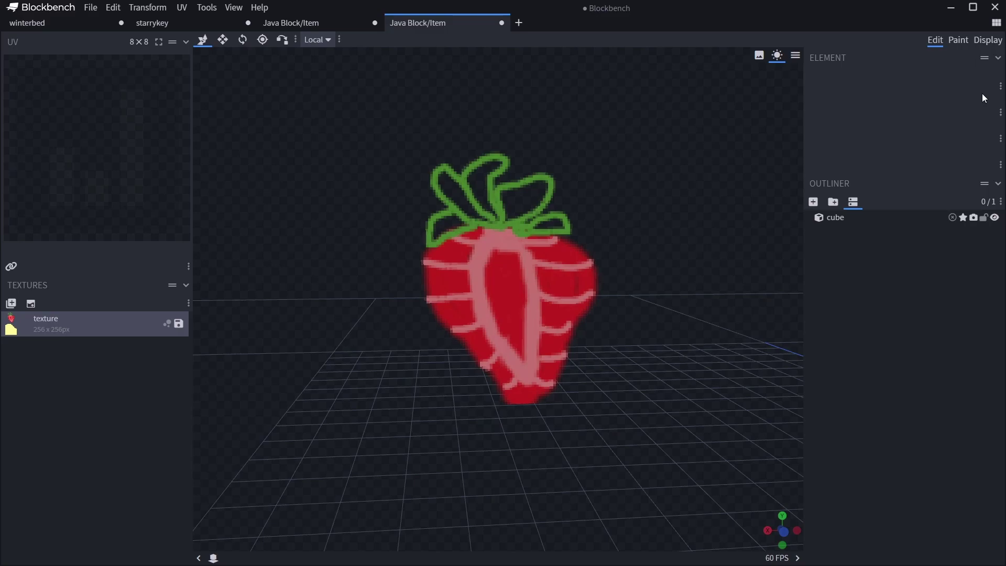
pyautogui.click(988, 39)
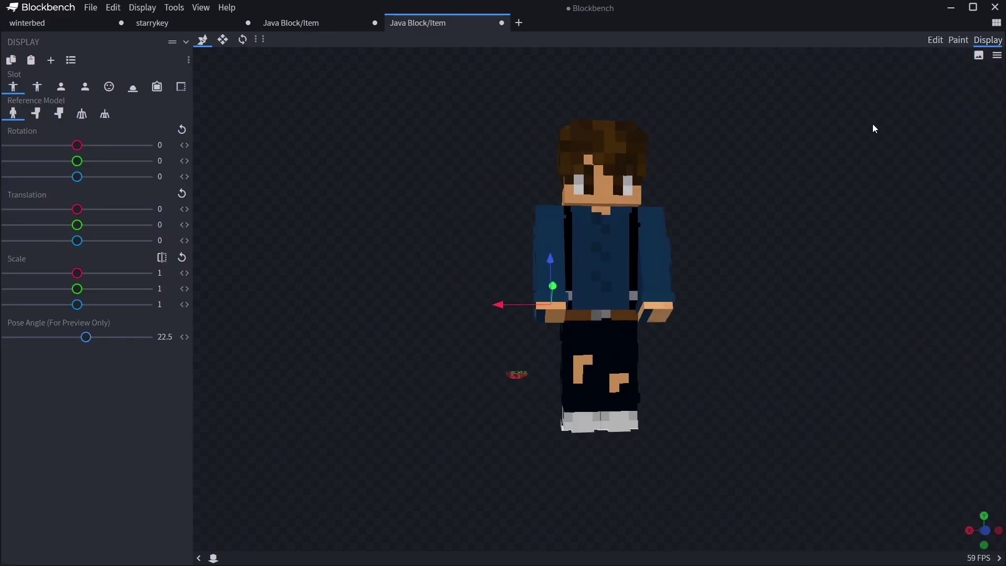